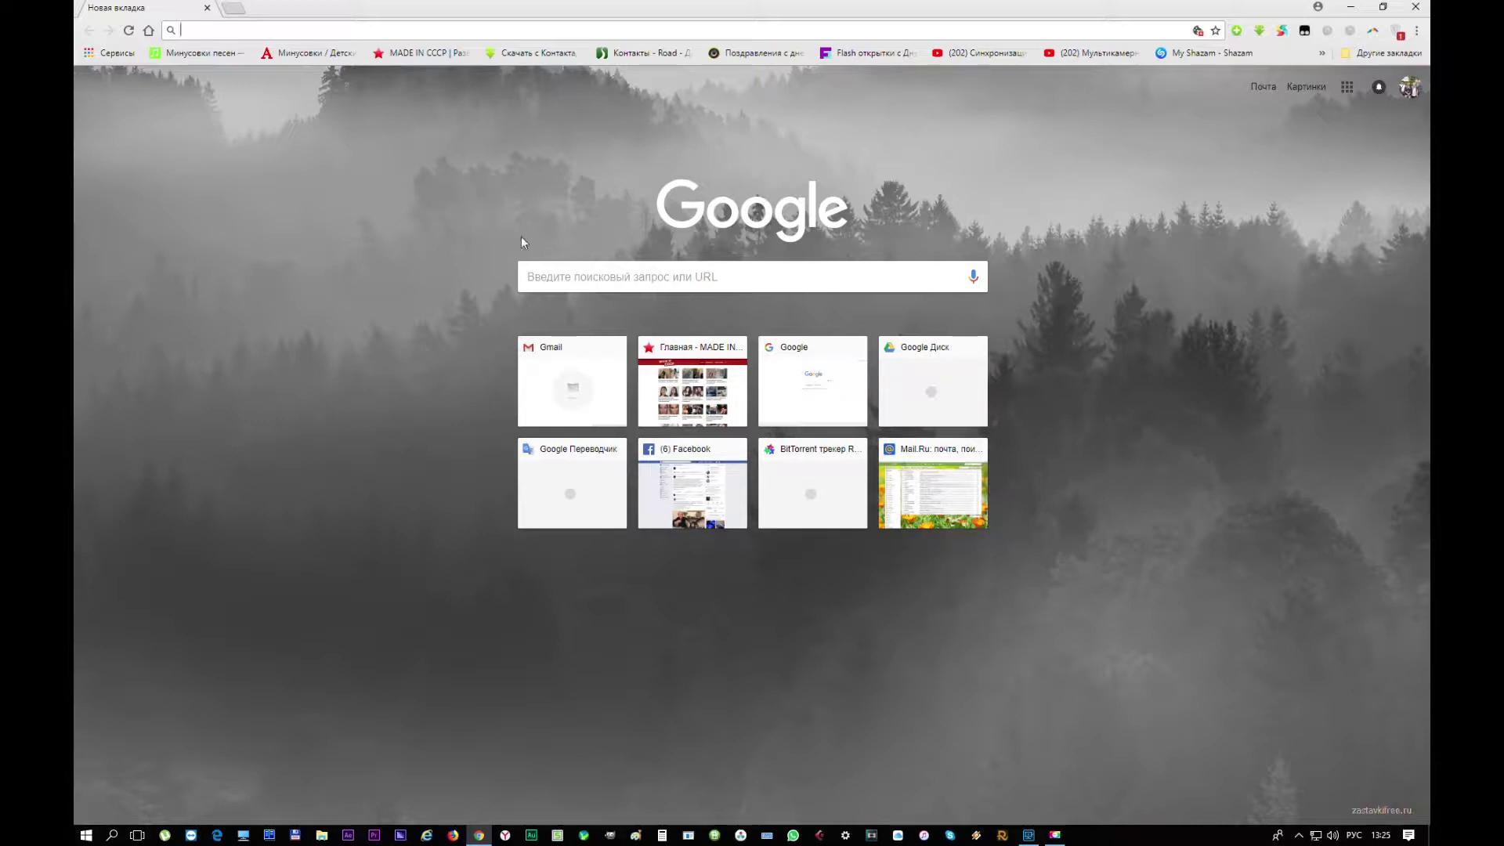
- Search Google for "eds" and open the EDS - VID site's login page
{"action": "left_click", "coordinate": [543, 276]}
{"action": "type", "text": "ув"}
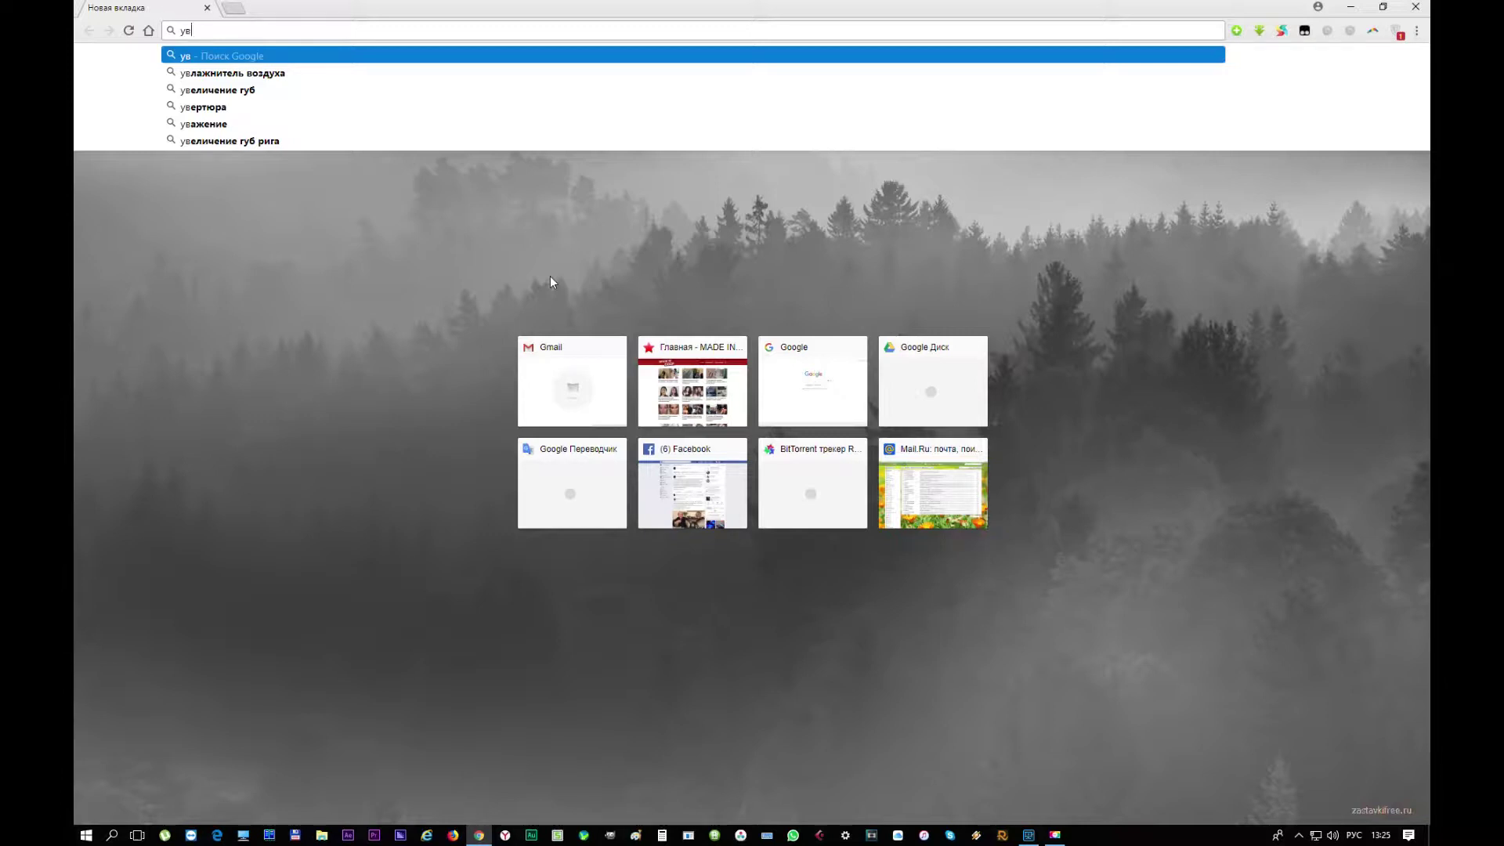
{"action": "key", "text": "BackSpace"}
{"action": "key", "text": "BackSpace"}
{"action": "key", "text": "alt+shift"}
{"action": "type", "text": "eds"}
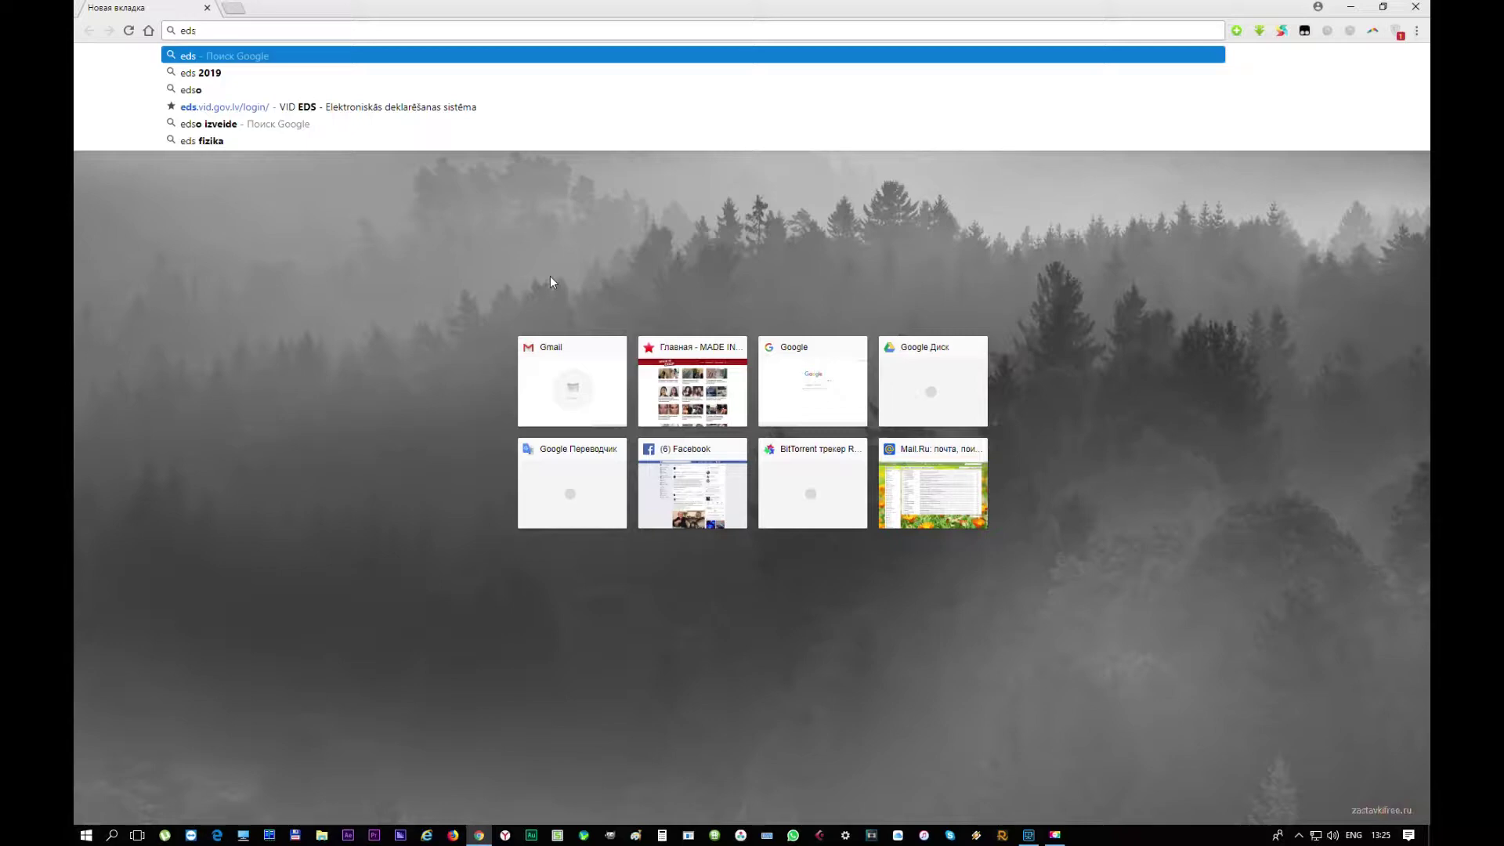
{"action": "key", "text": "Return"}
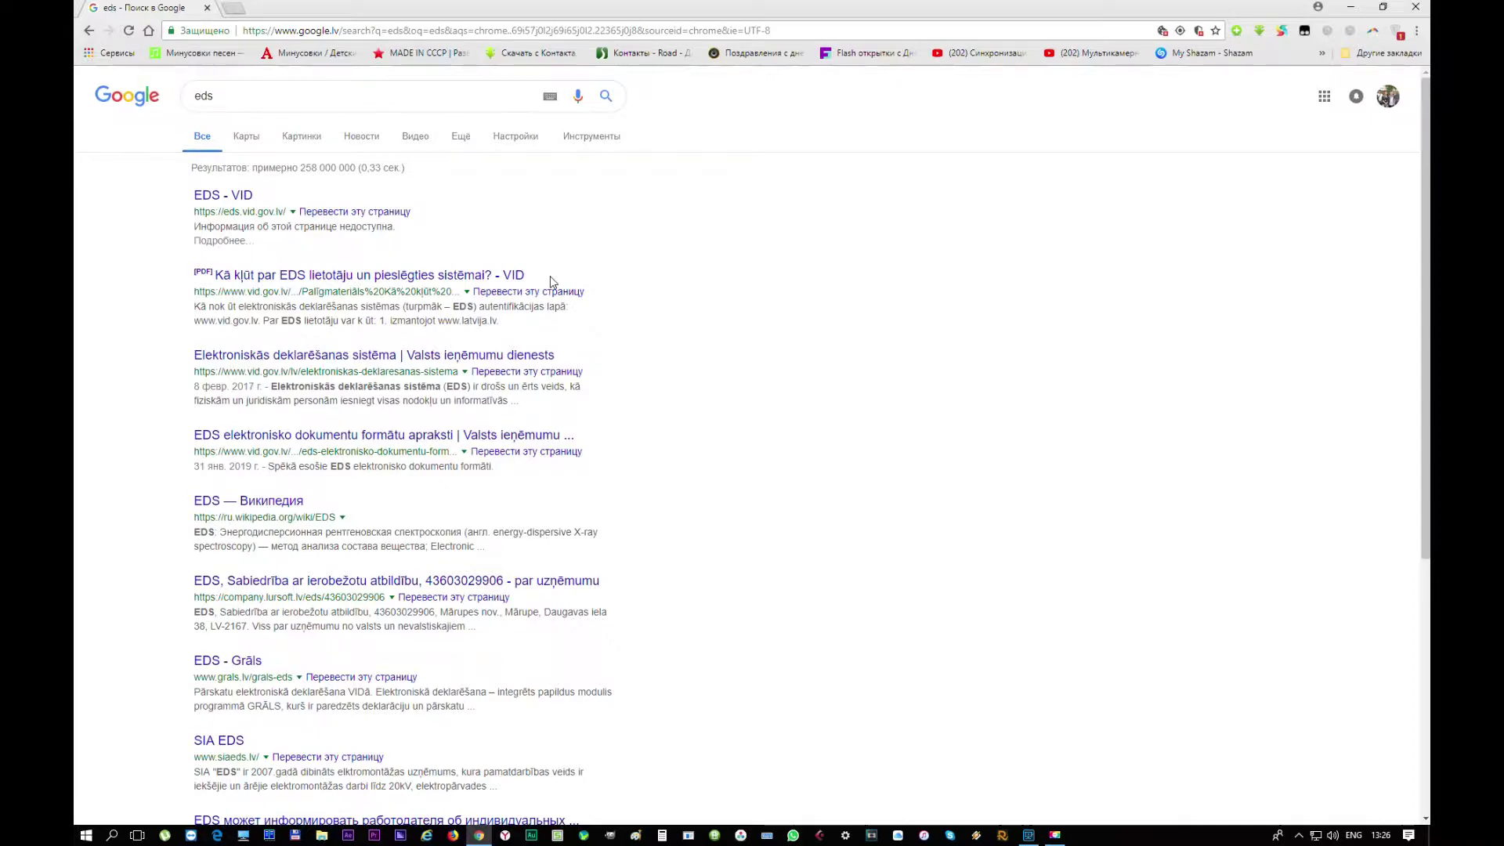
{"action": "left_click", "coordinate": [245, 210]}
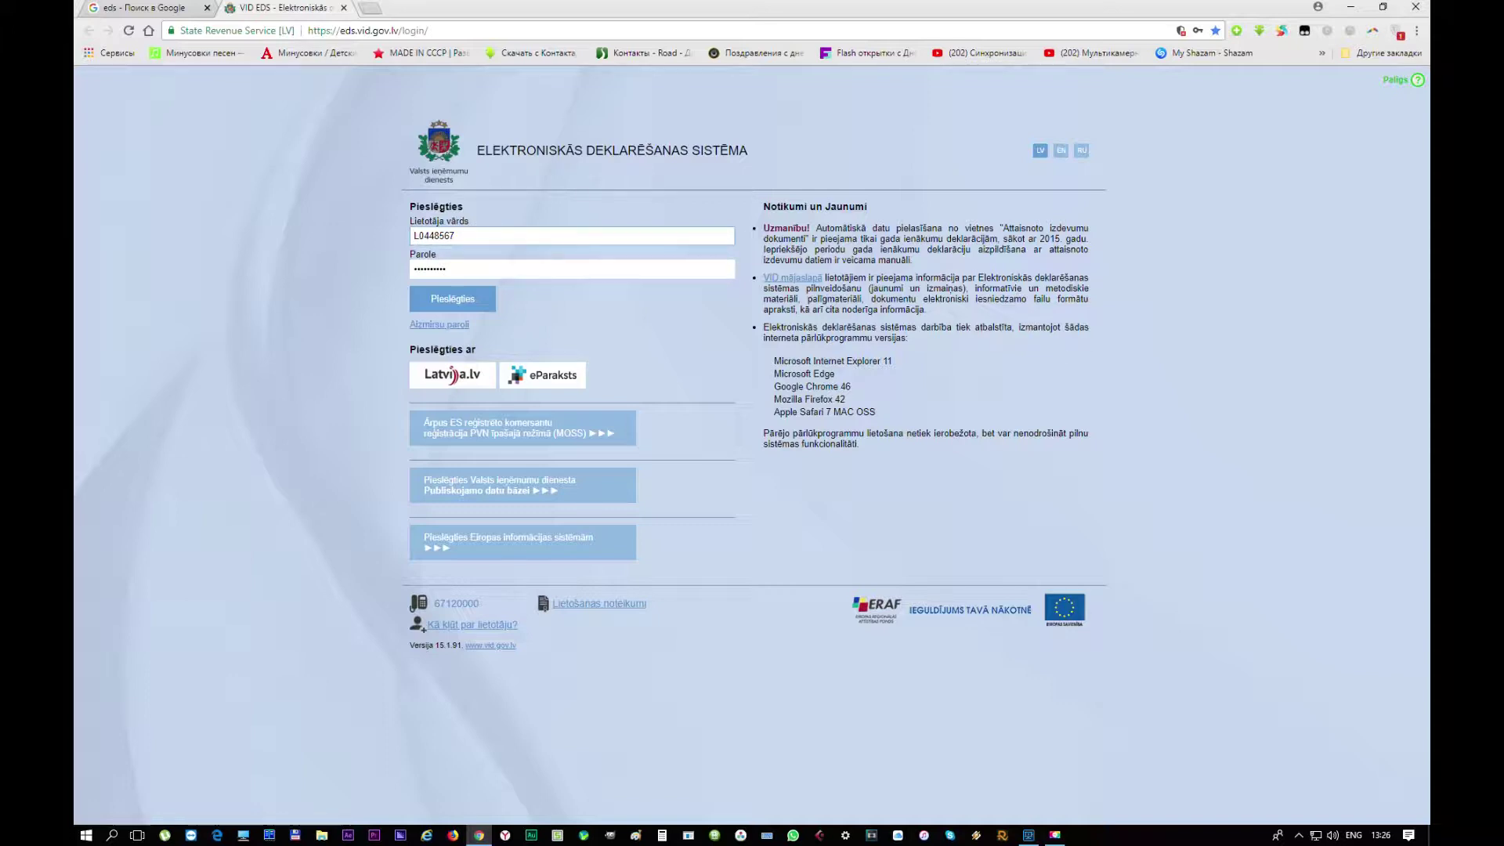
{"action": "left_click", "coordinate": [1350, 8]}
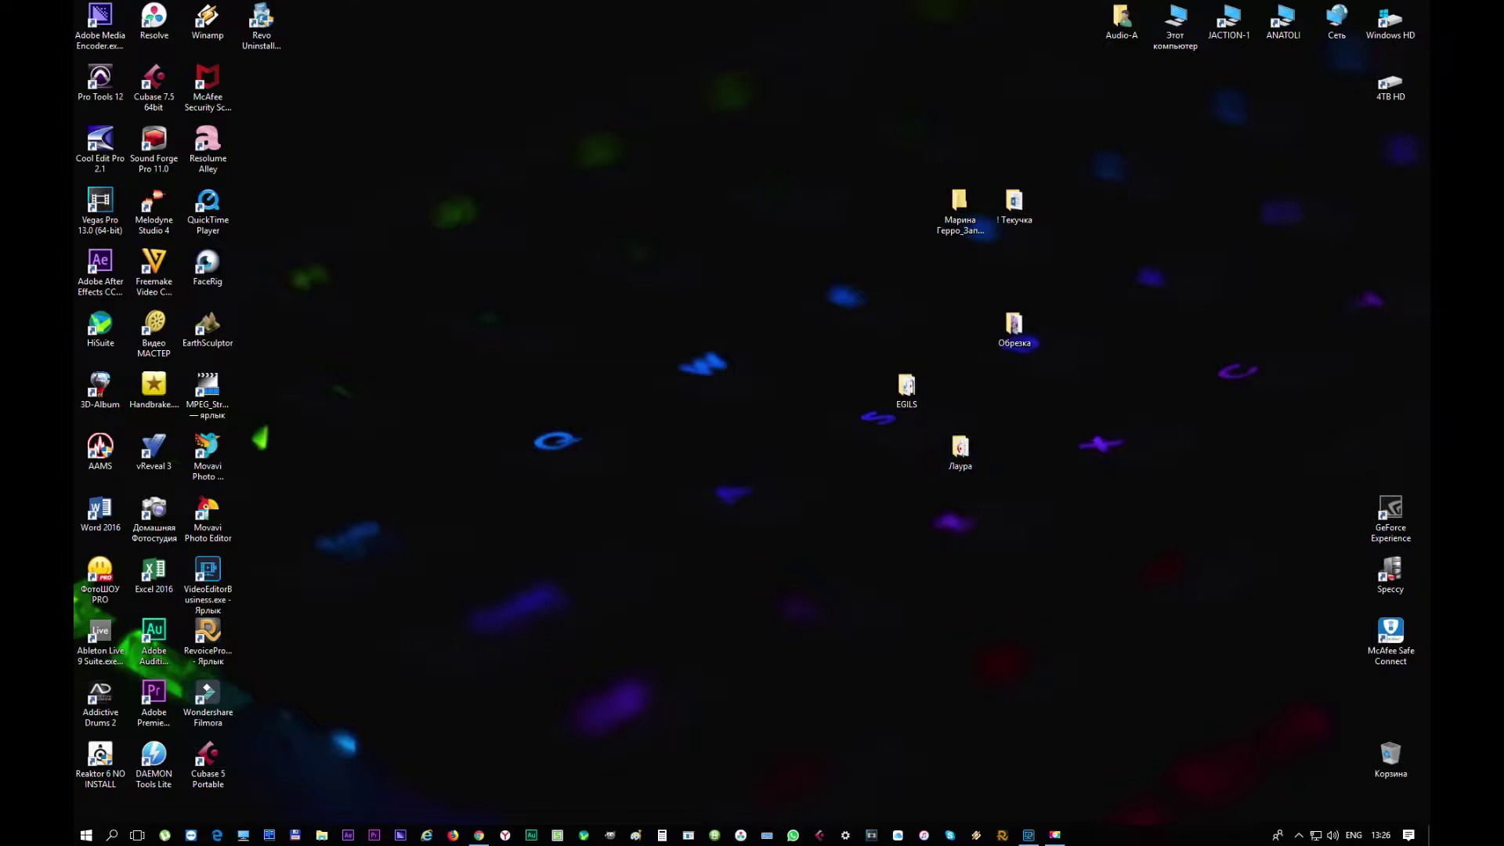
{"action": "key", "text": "super+e"}
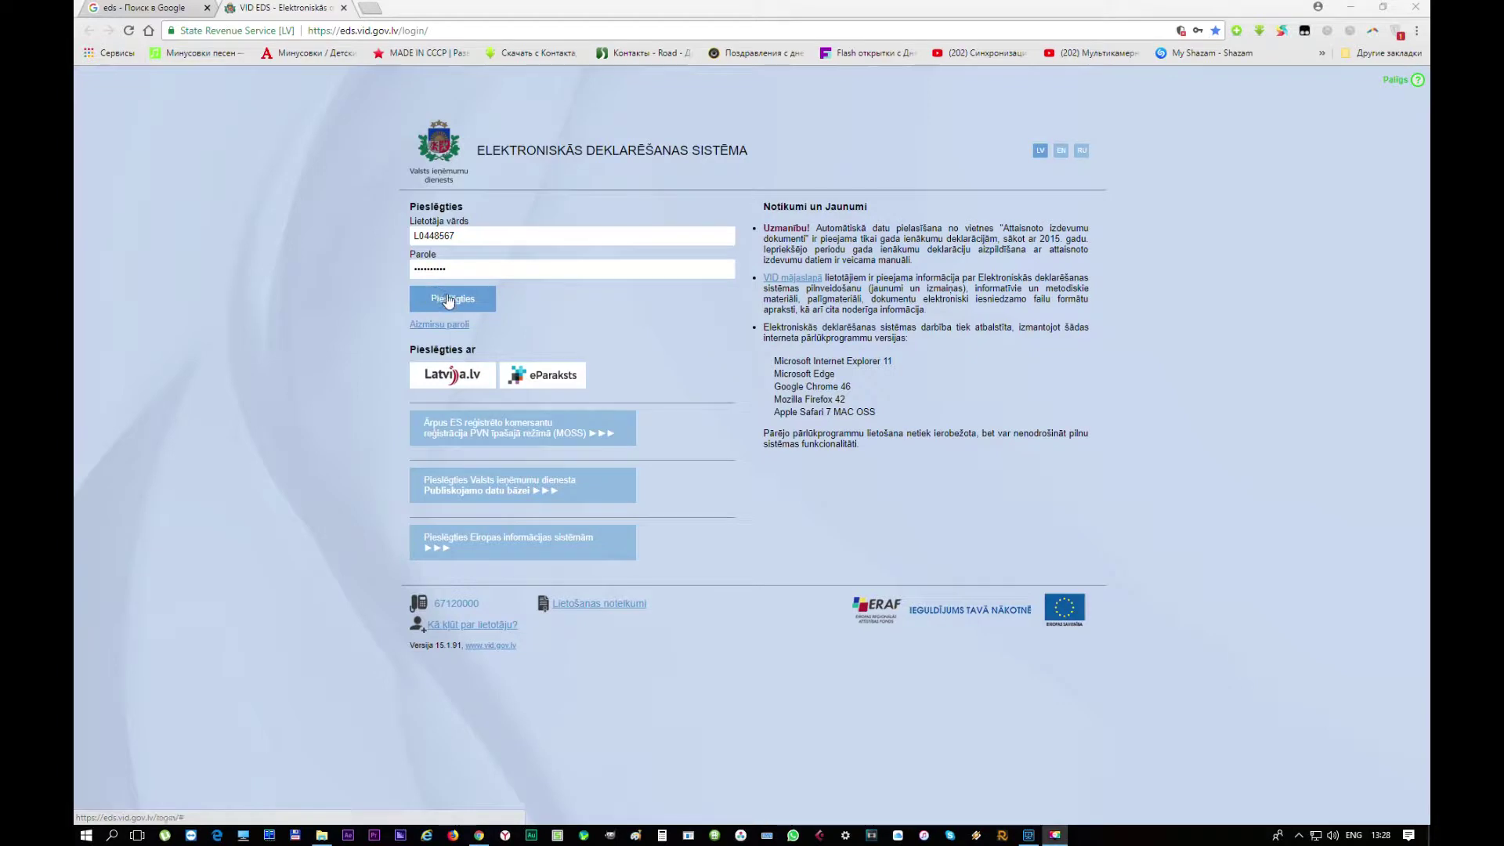
- Log in to the declaration system with the prefilled credentials and save the existing contact information
{"action": "left_click", "coordinate": [449, 300]}
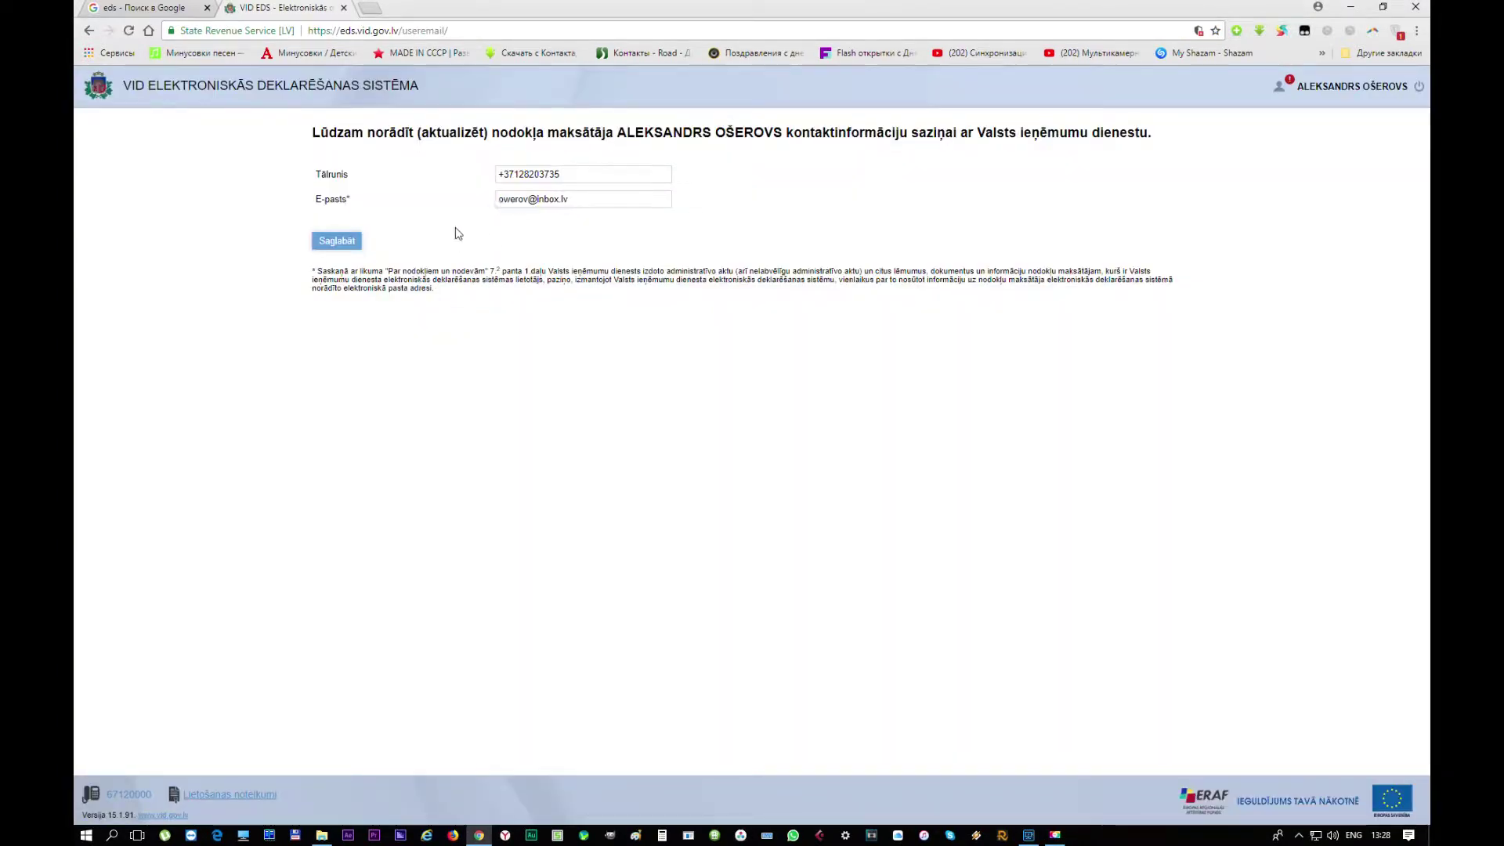
{"action": "left_click", "coordinate": [337, 241]}
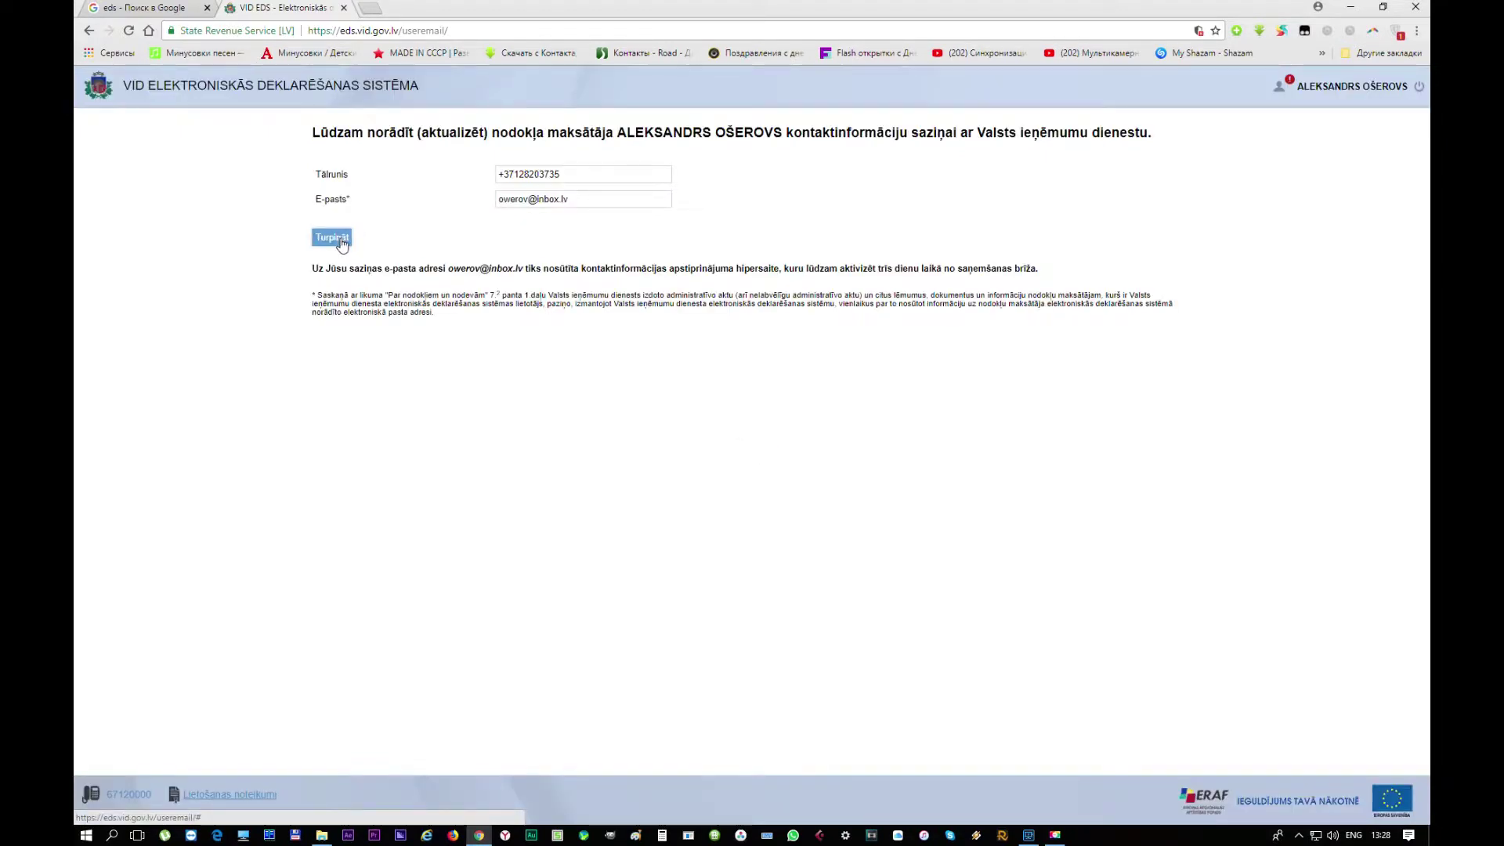
{"action": "left_click", "coordinate": [338, 239]}
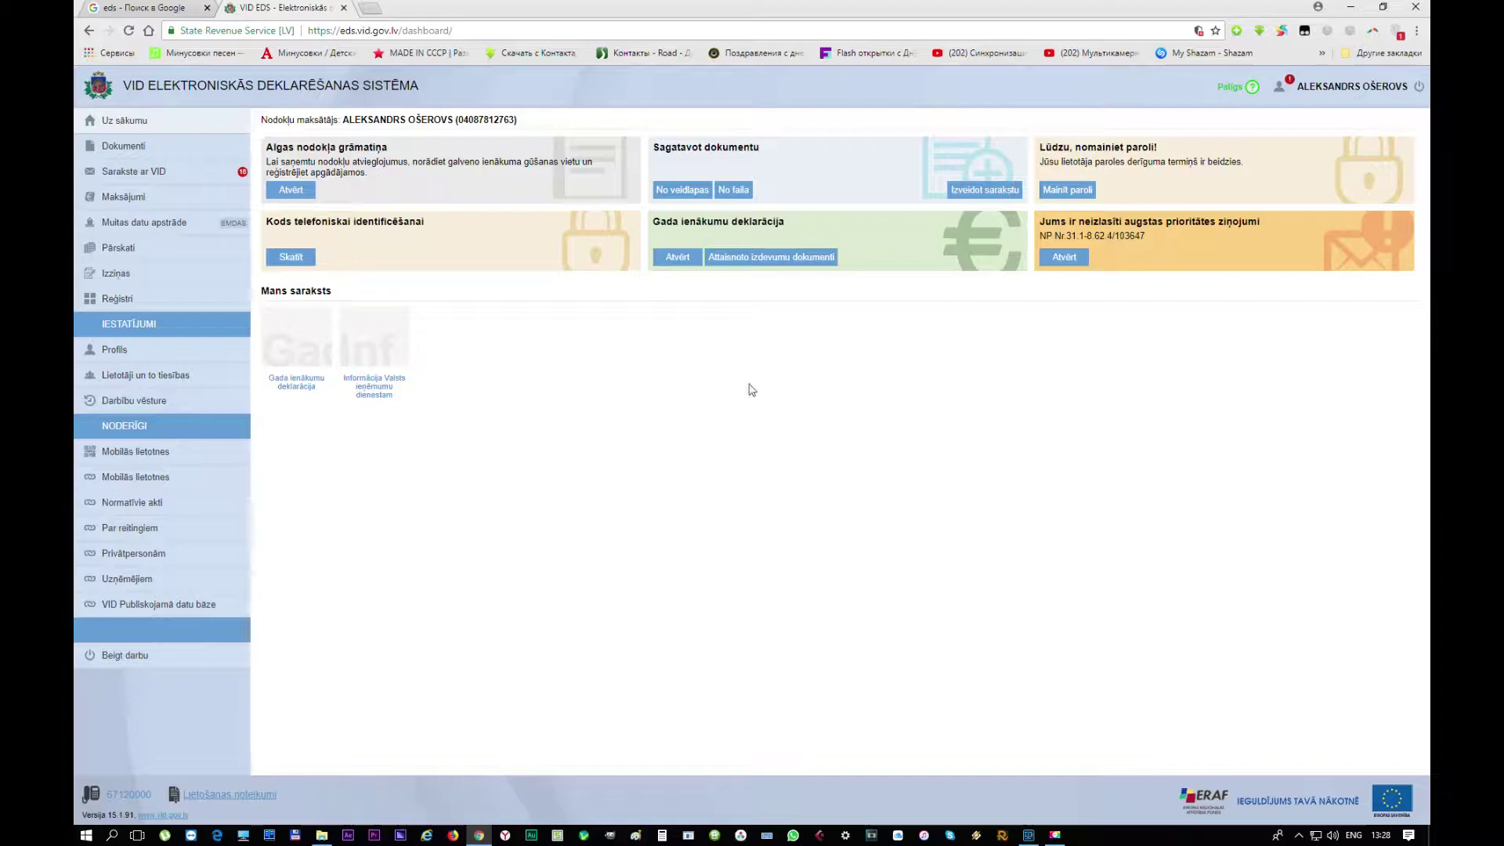
- Start a new application to register for patent fee or reduced patent fee payment from the personal income tax document group
{"action": "left_click", "coordinate": [1064, 257]}
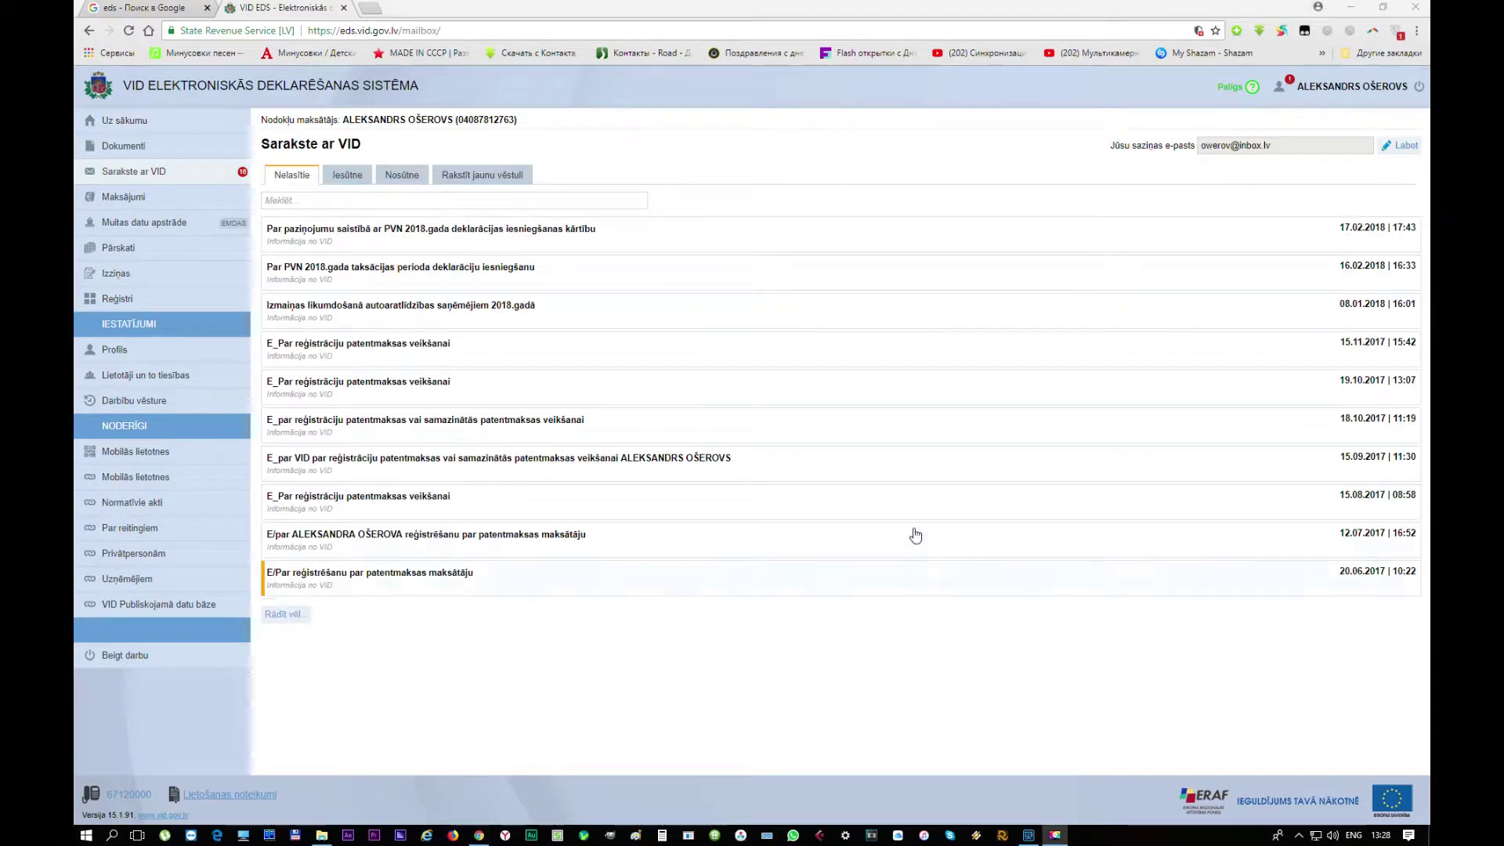
{"action": "left_click", "coordinate": [153, 152]}
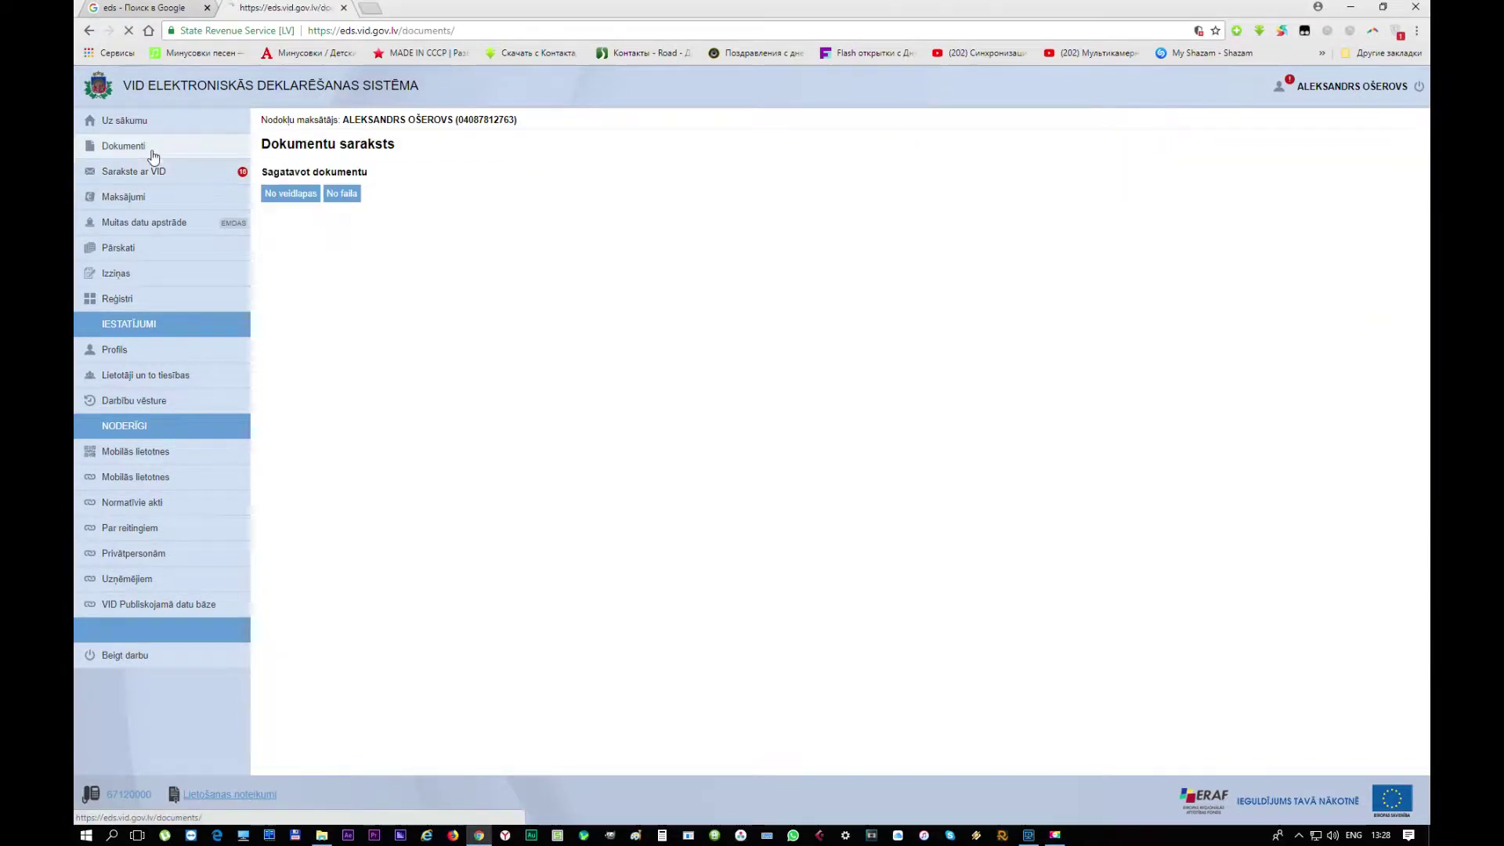
{"action": "left_click", "coordinate": [305, 198]}
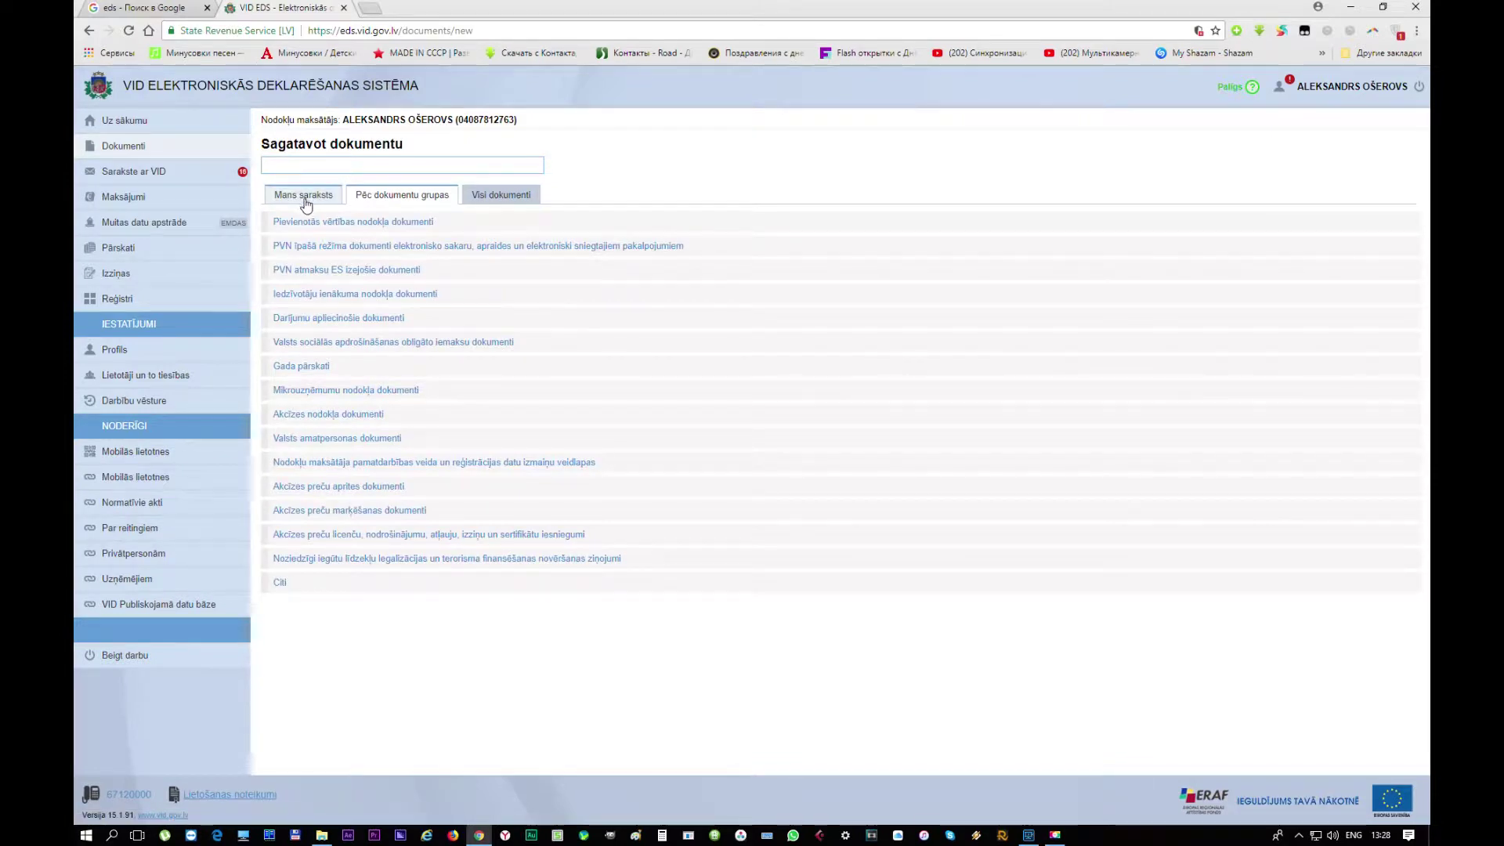
{"action": "left_click", "coordinate": [334, 303]}
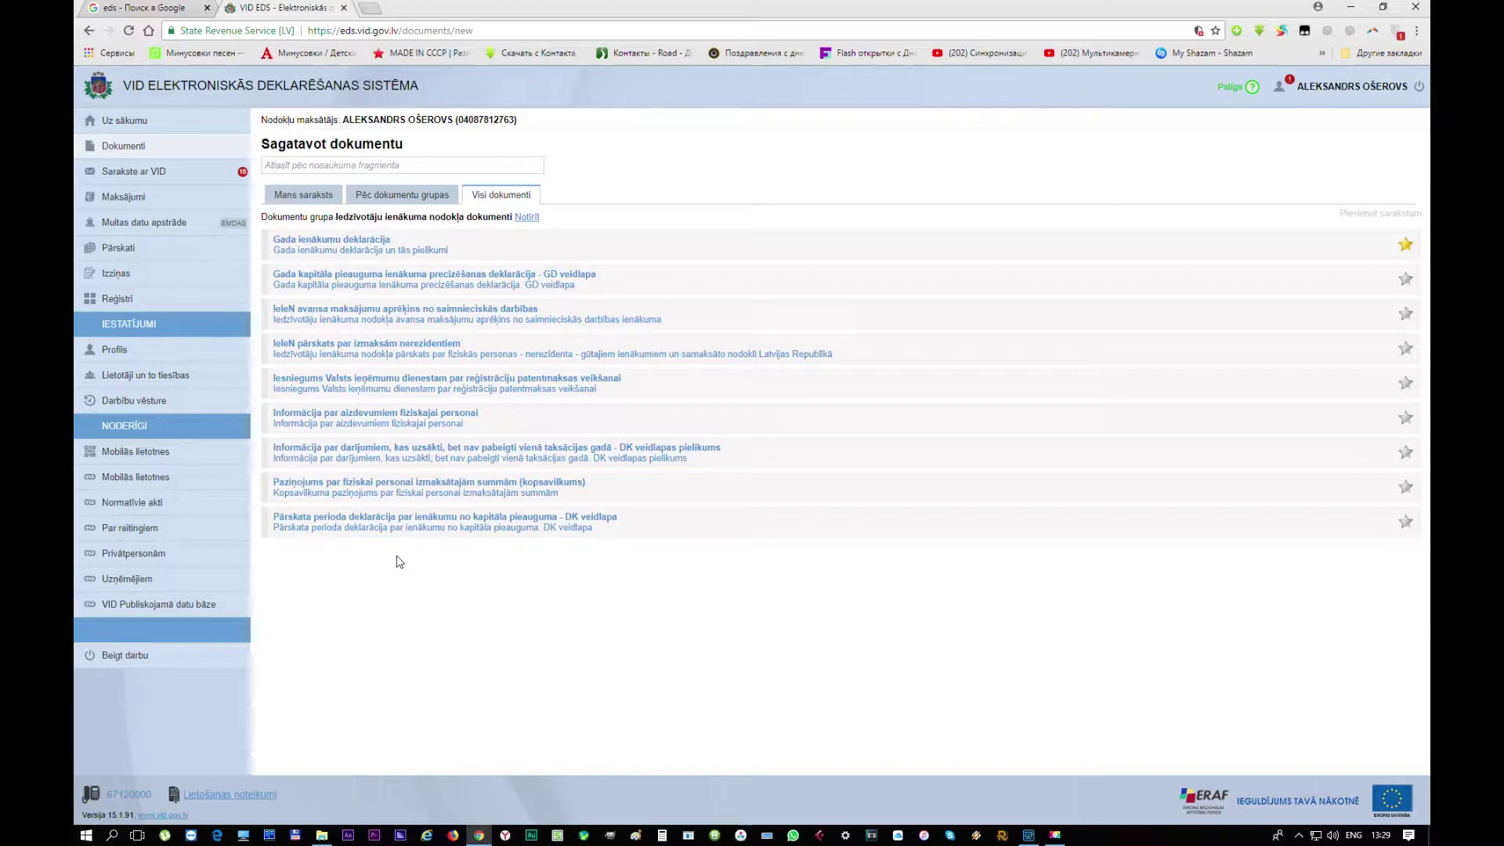
{"action": "left_click", "coordinate": [418, 383]}
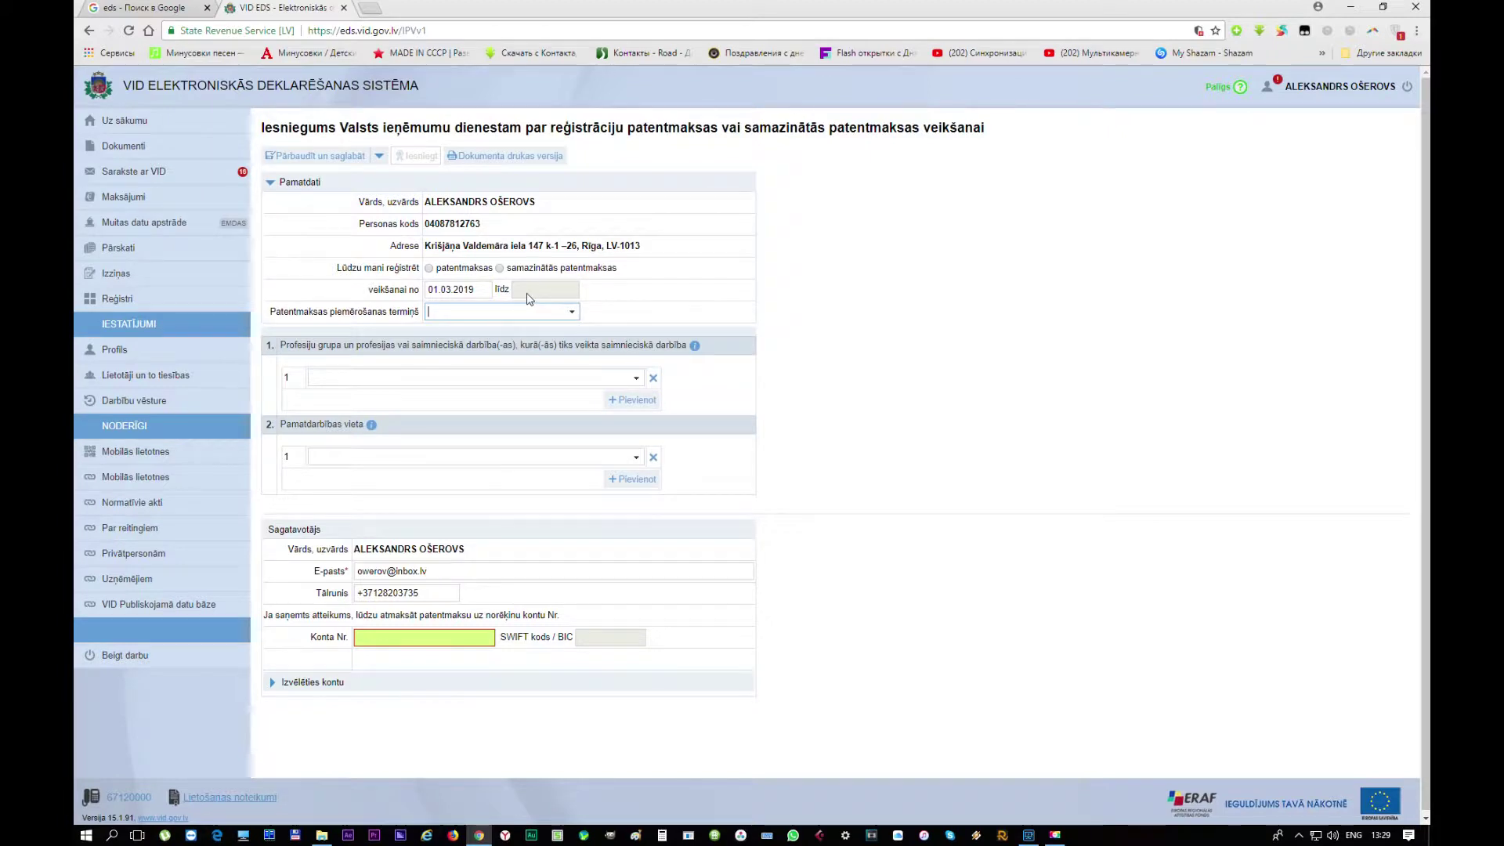
- Request registration for "patentmaksas" with the application term "uz vienu kalendāra mēnesi"
{"action": "left_click", "coordinate": [432, 269]}
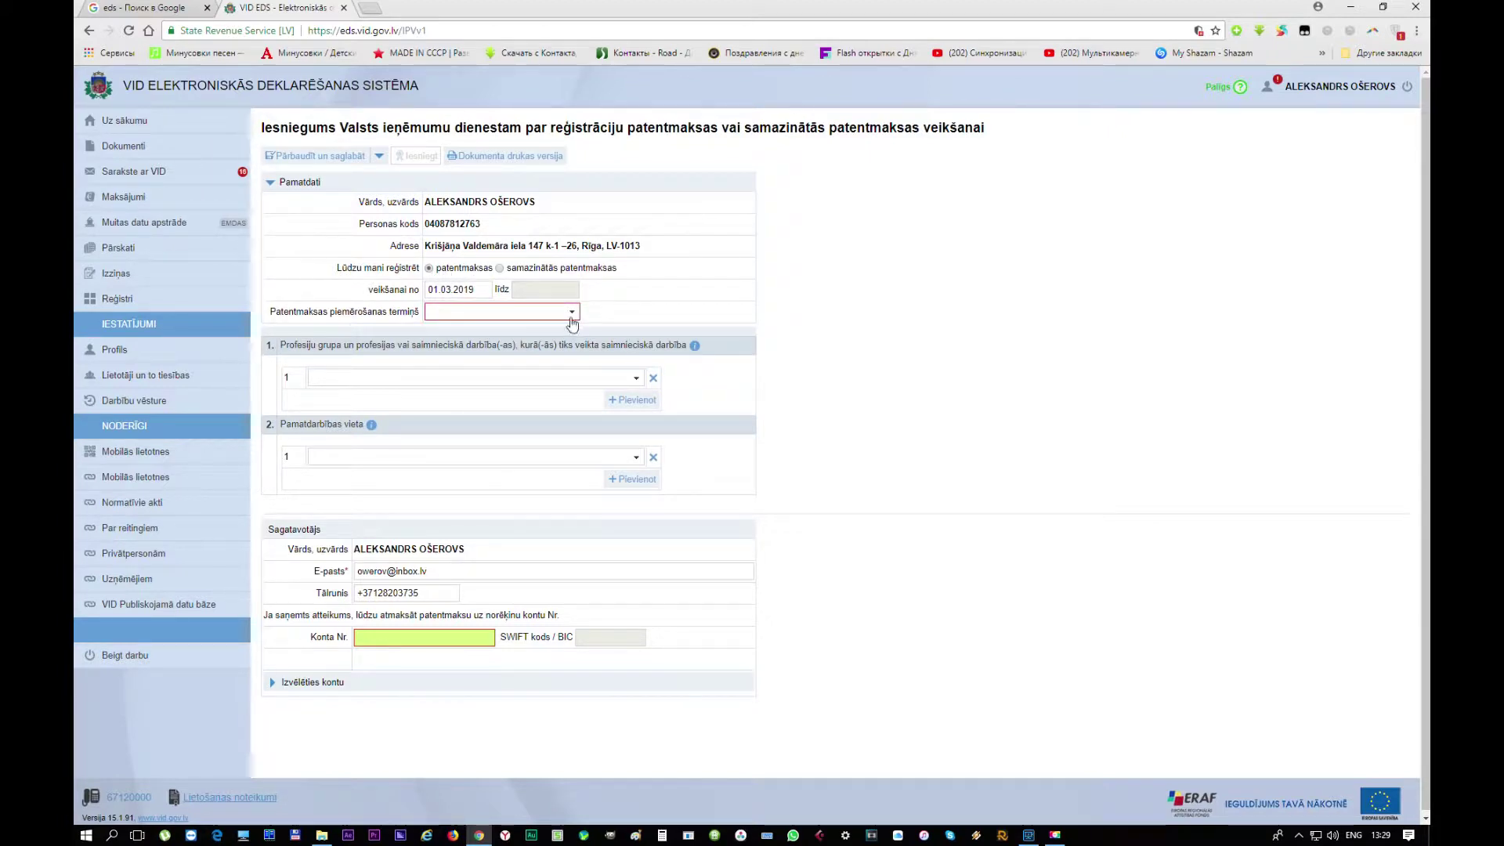
{"action": "left_click", "coordinate": [572, 314]}
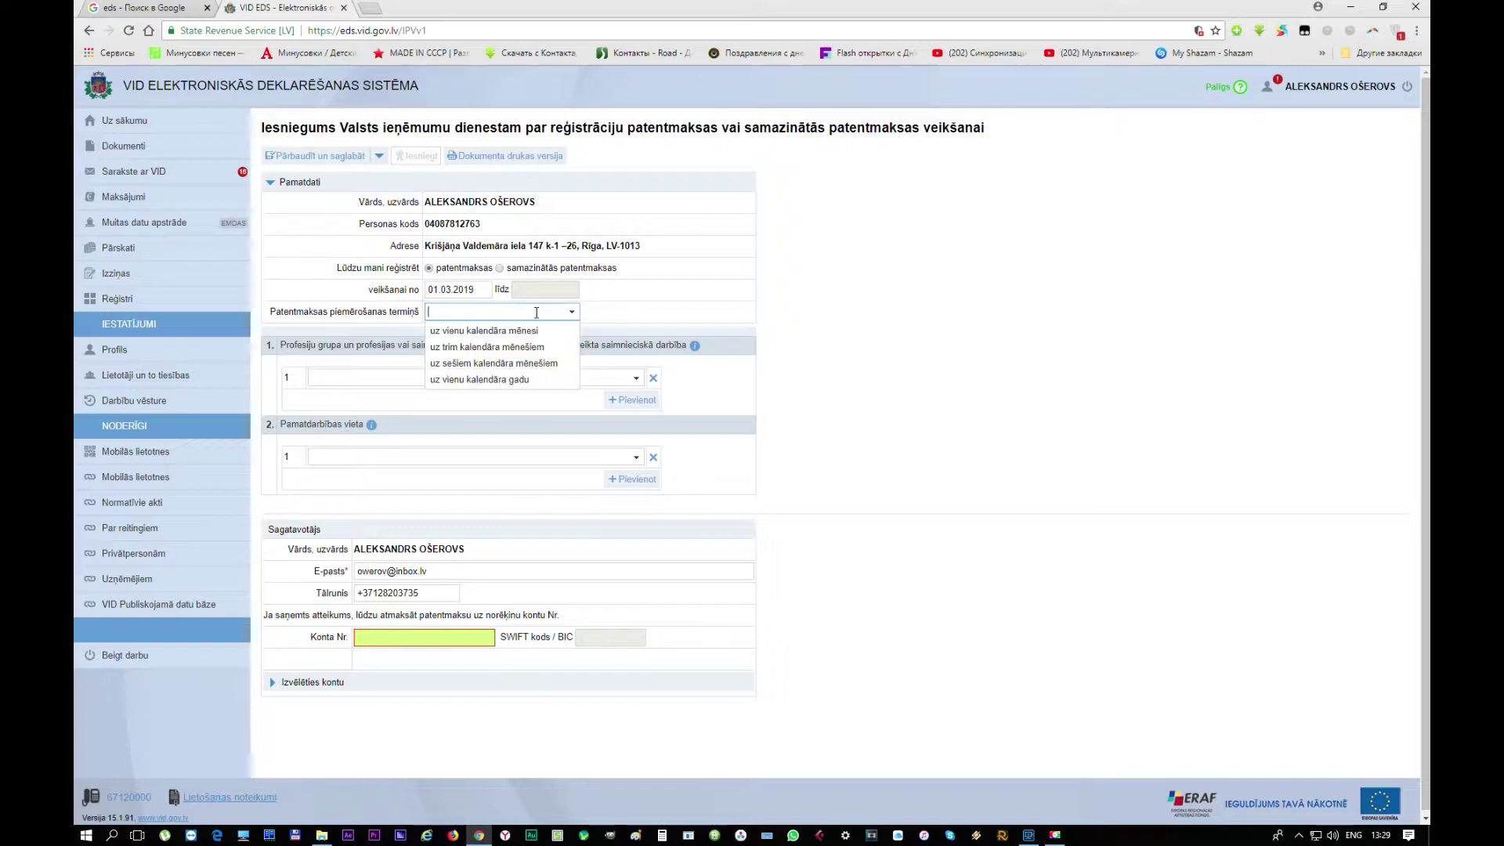
{"action": "left_click", "coordinate": [487, 332]}
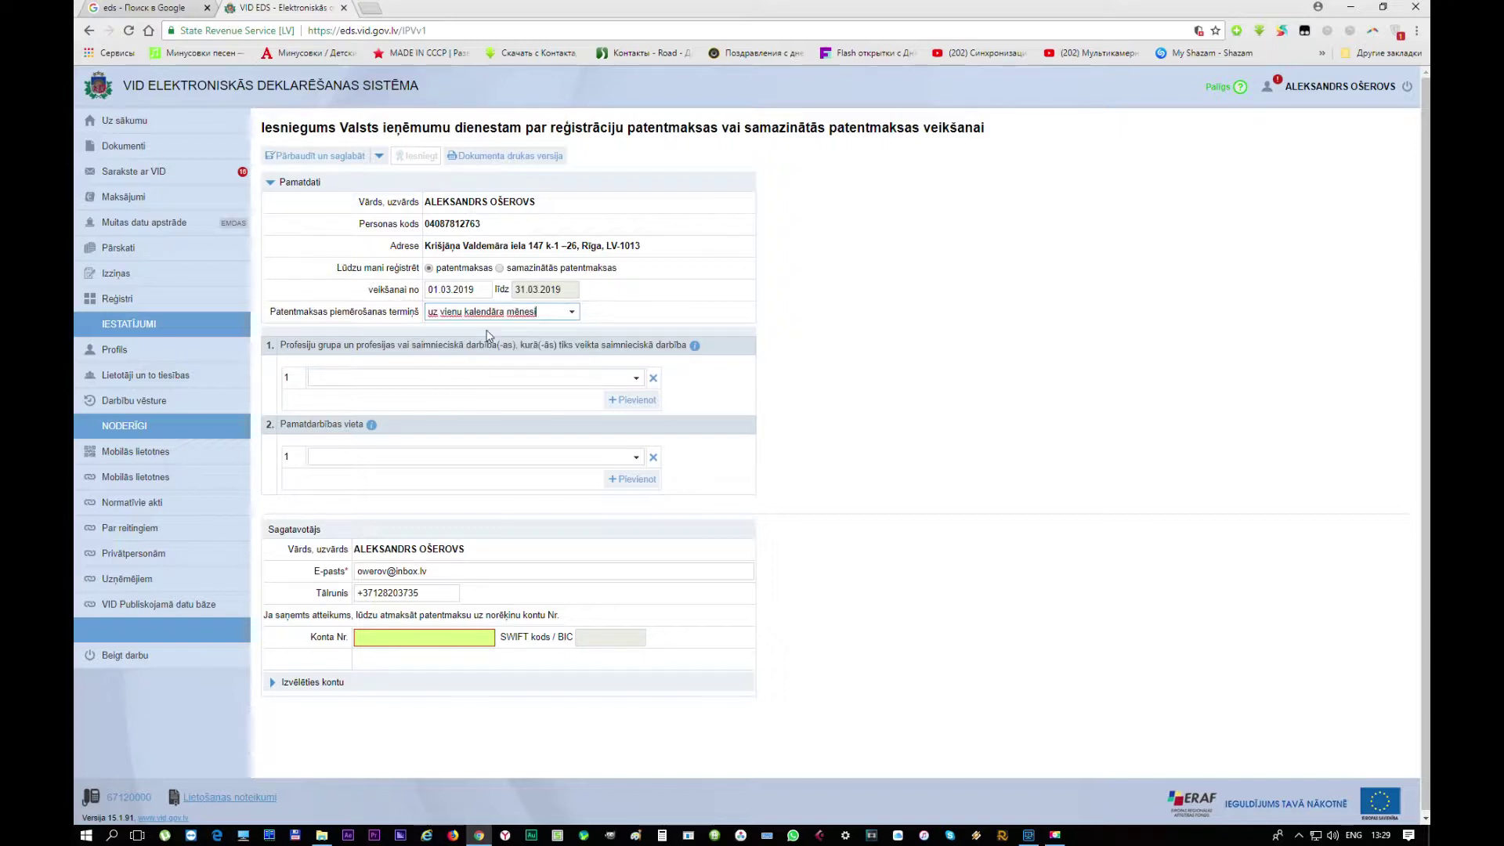
- Set the profession to "5.1. - fotogrāfs, mākslas fotogrāfs, kinooperators un audioieraksta operators" and the place of activity to "010000 - Rīga"
{"action": "left_click", "coordinate": [636, 378]}
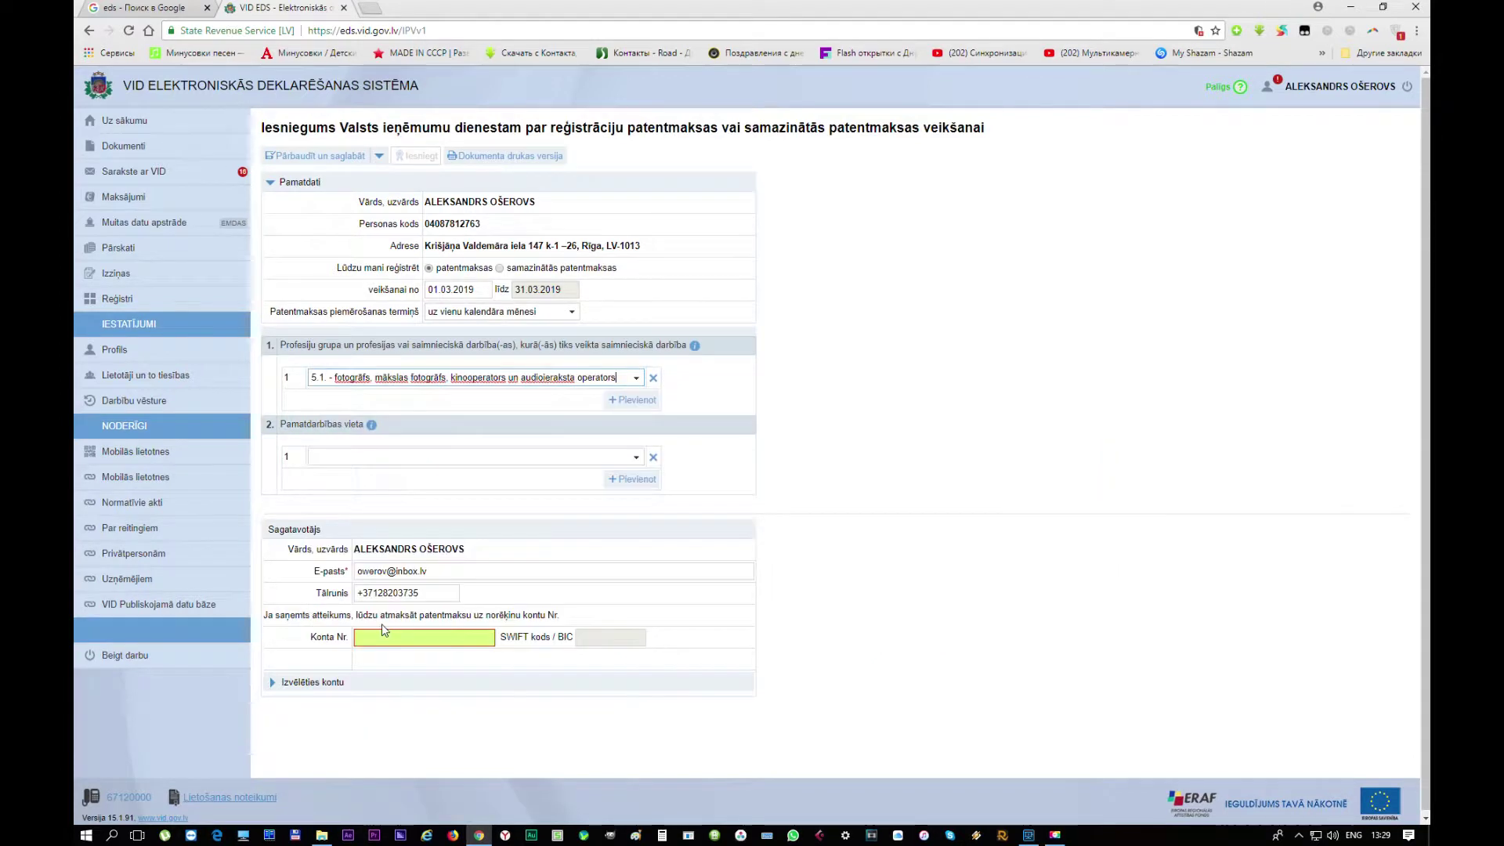
{"action": "left_click", "coordinate": [384, 625]}
{"action": "left_click", "coordinate": [635, 461]}
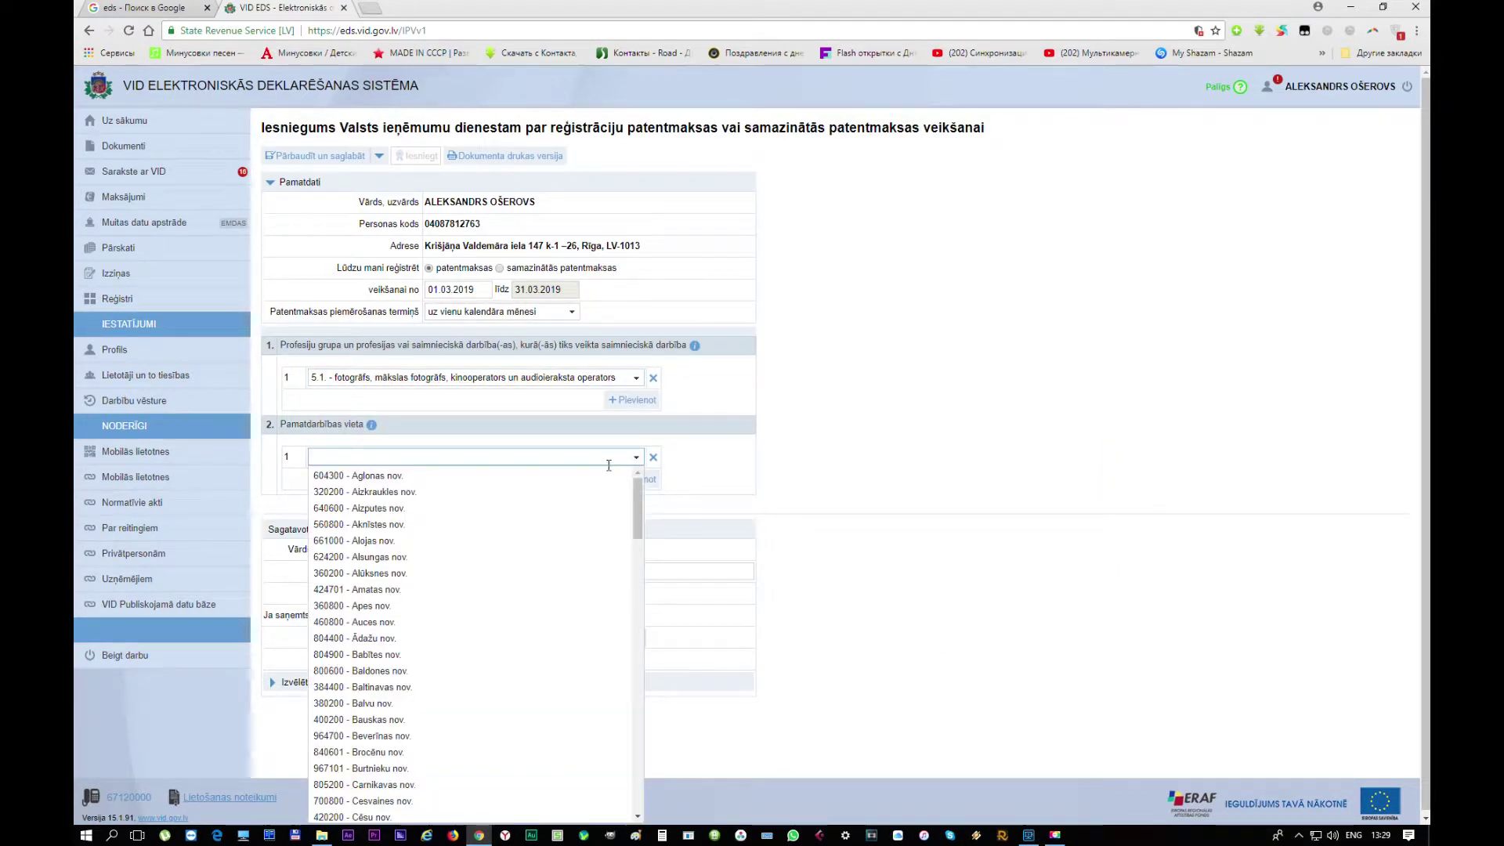
{"action": "left_click_drag", "start_coordinate": [639, 501], "coordinate": [637, 665]}
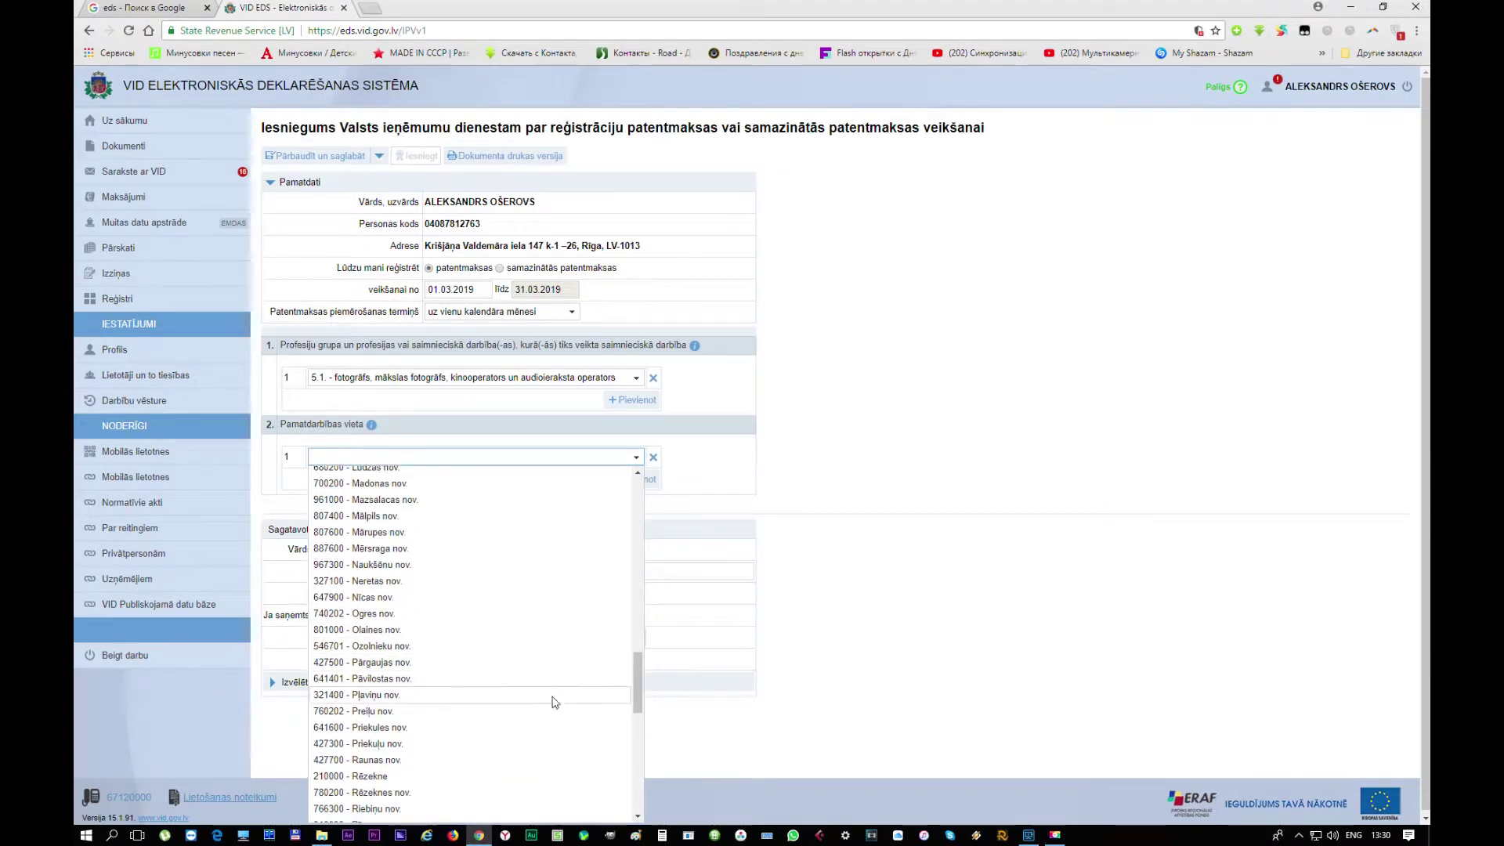
{"action": "left_click_drag", "start_coordinate": [637, 679], "coordinate": [636, 688]}
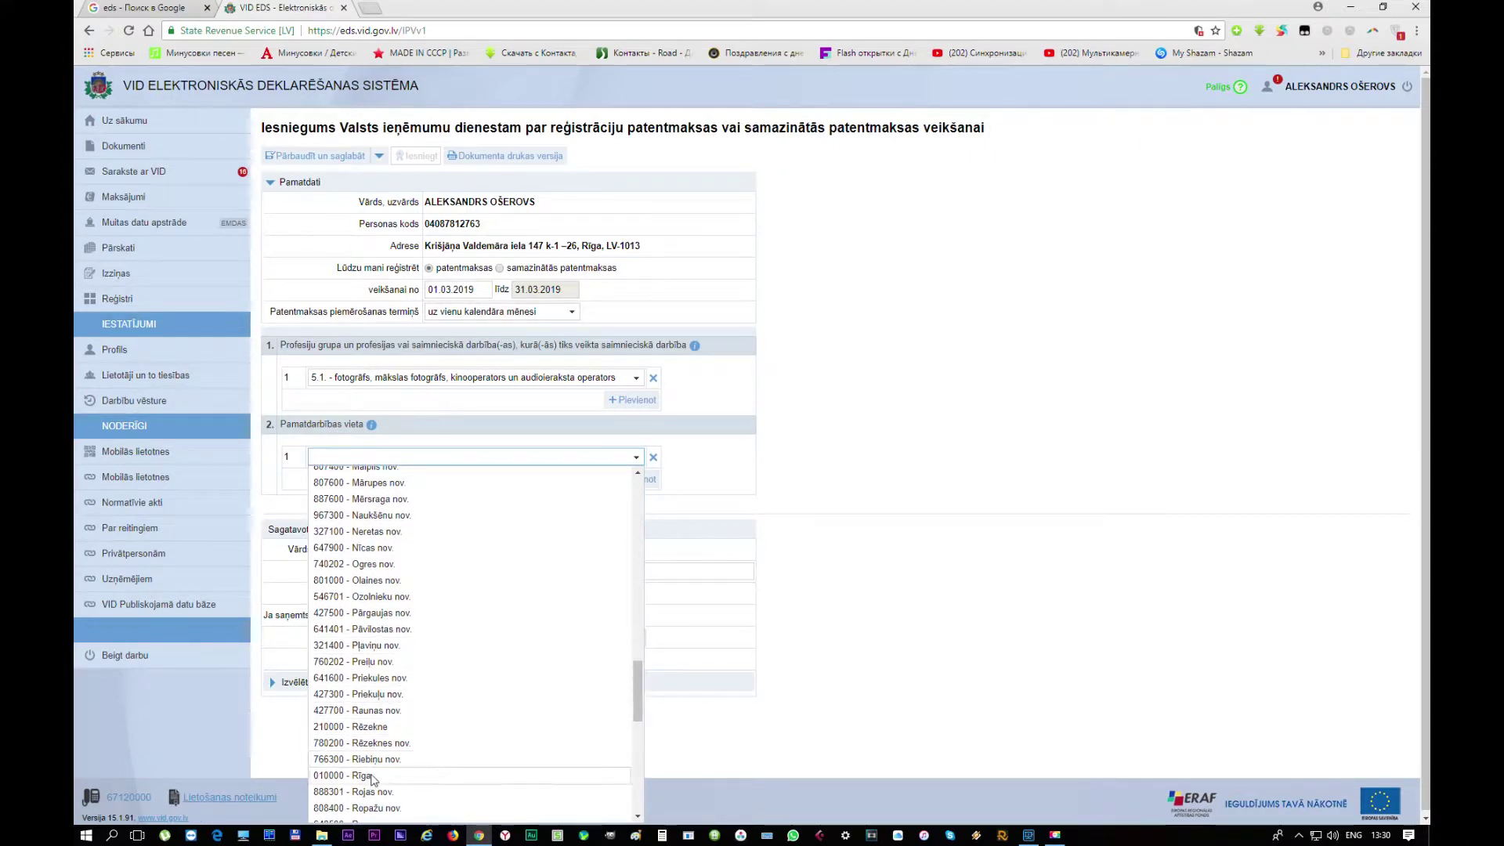
{"action": "left_click", "coordinate": [373, 777]}
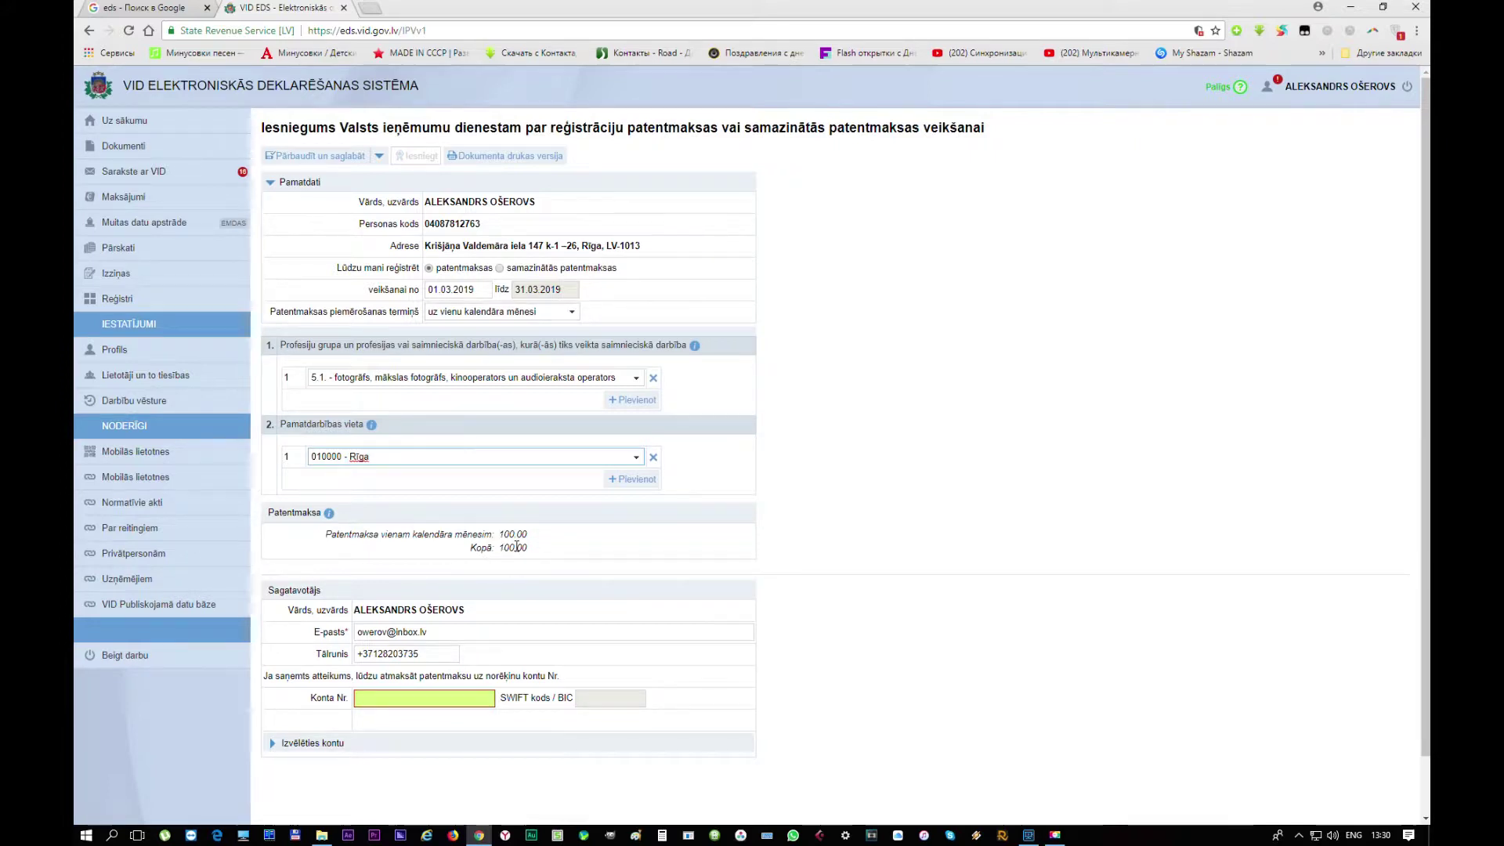
- Paste the bank account number for refunds into the preparer's Konta Nr. field
{"action": "left_click", "coordinate": [471, 693]}
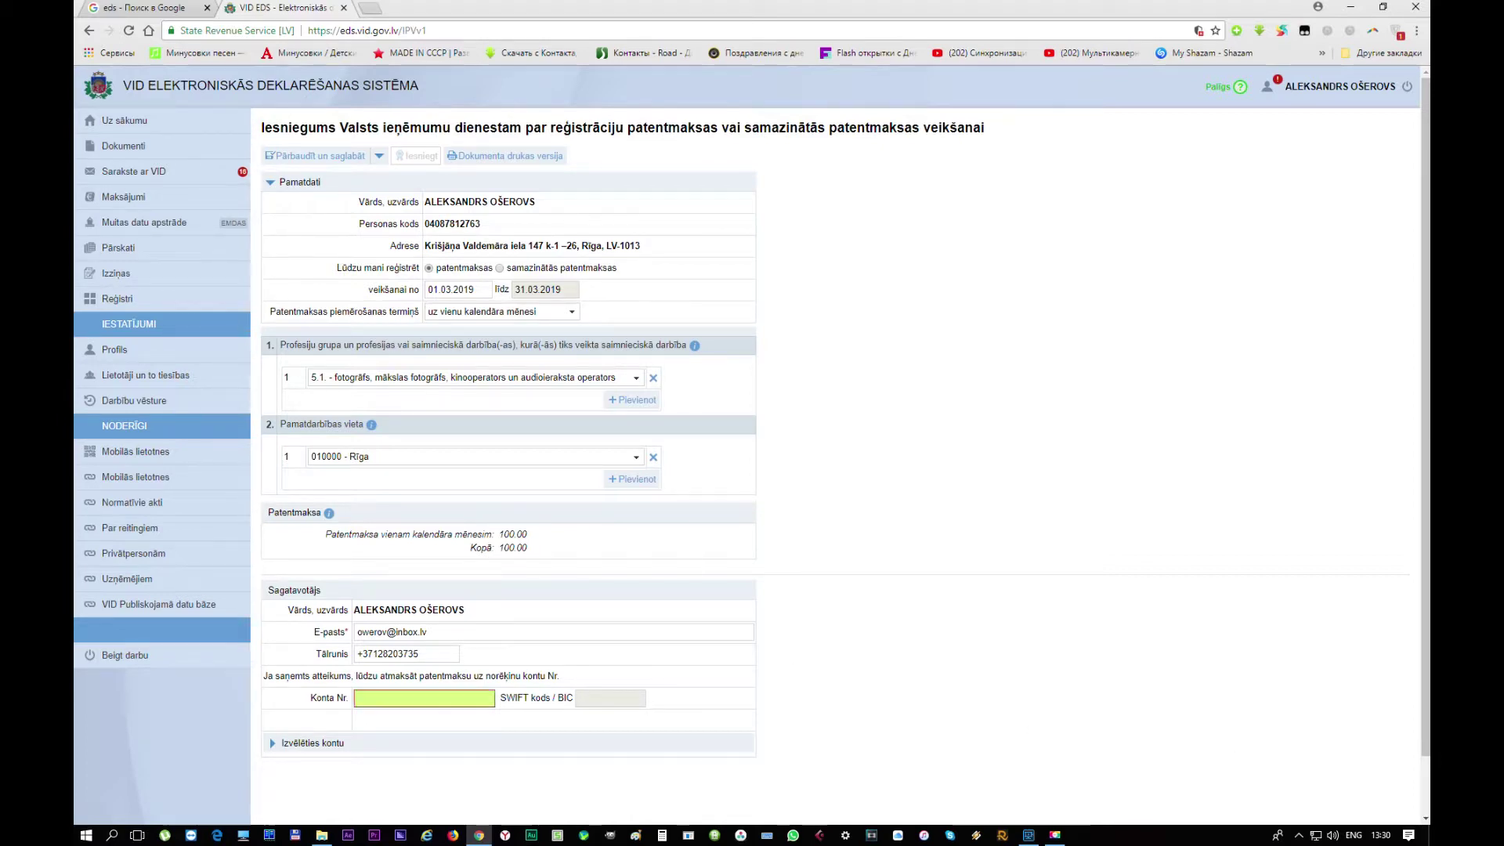
{"action": "left_click", "coordinate": [384, 697]}
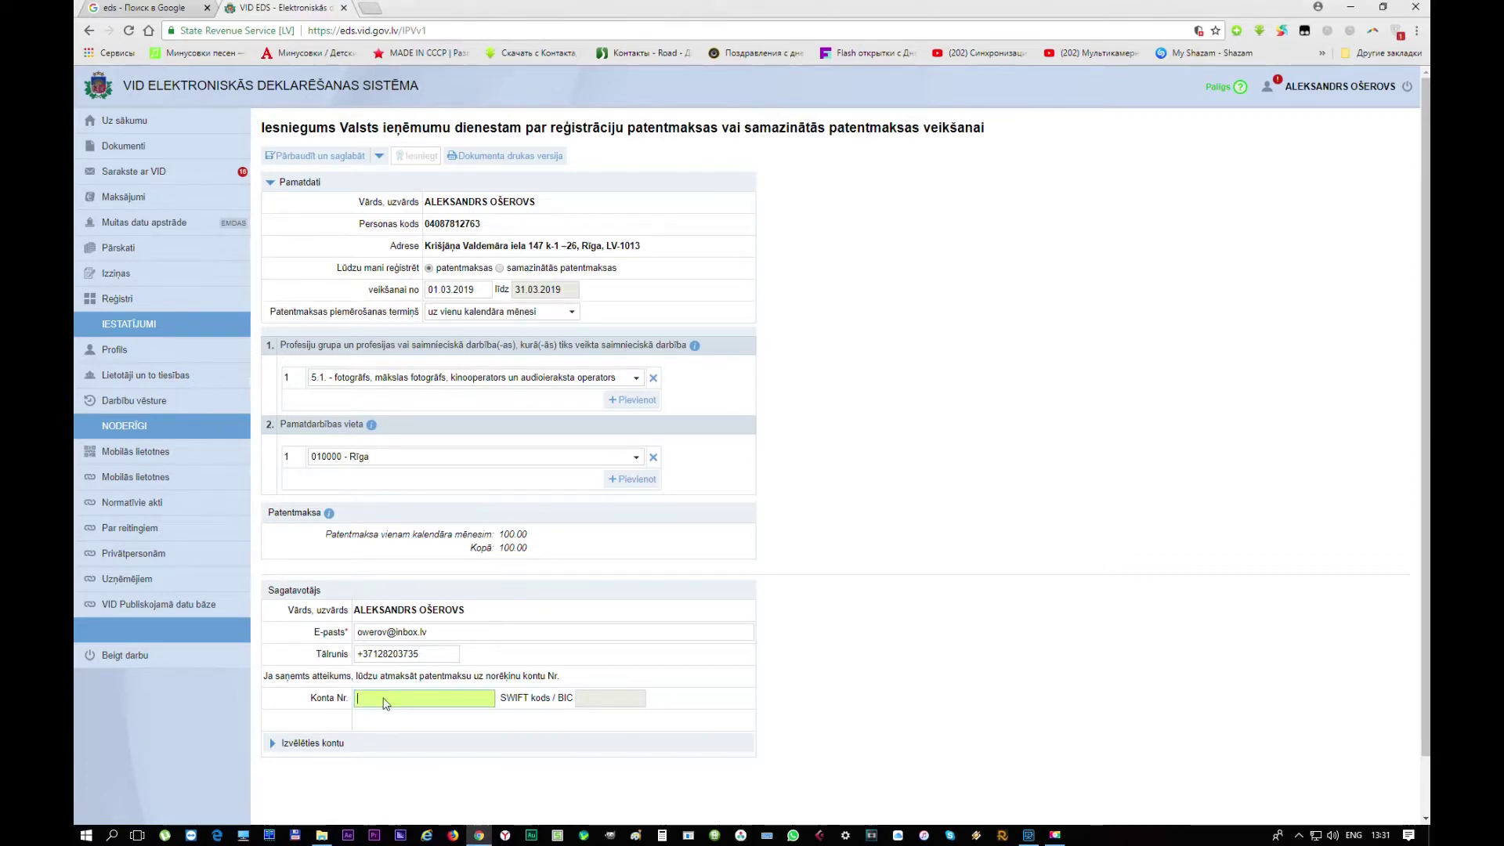
{"action": "right_click", "coordinate": [384, 696]}
{"action": "left_click", "coordinate": [442, 593]}
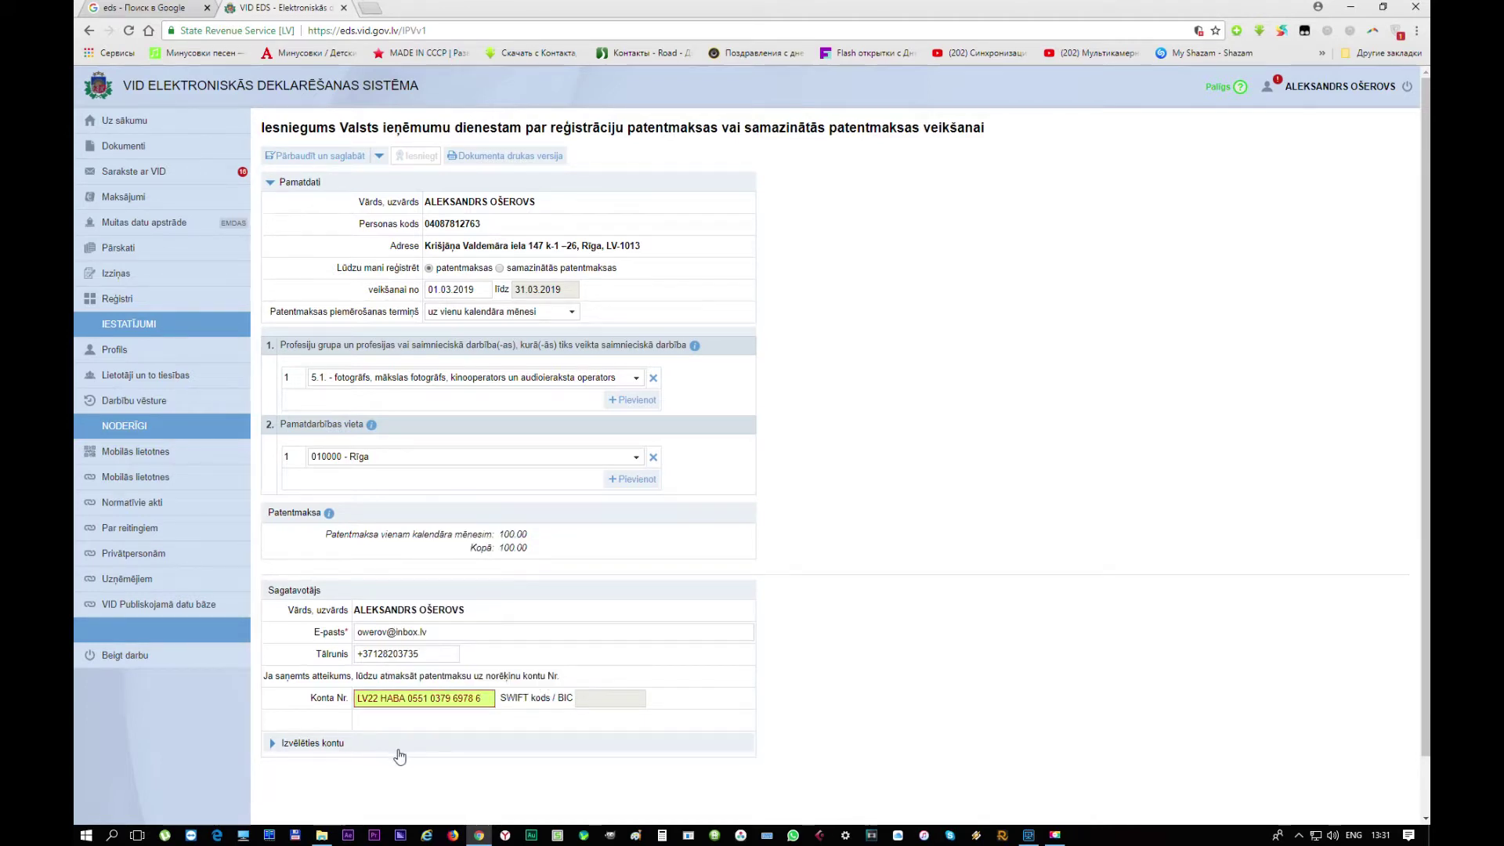
- Remove all the spaces from the pasted bank account number and commit the entry
{"action": "left_click", "coordinate": [379, 699]}
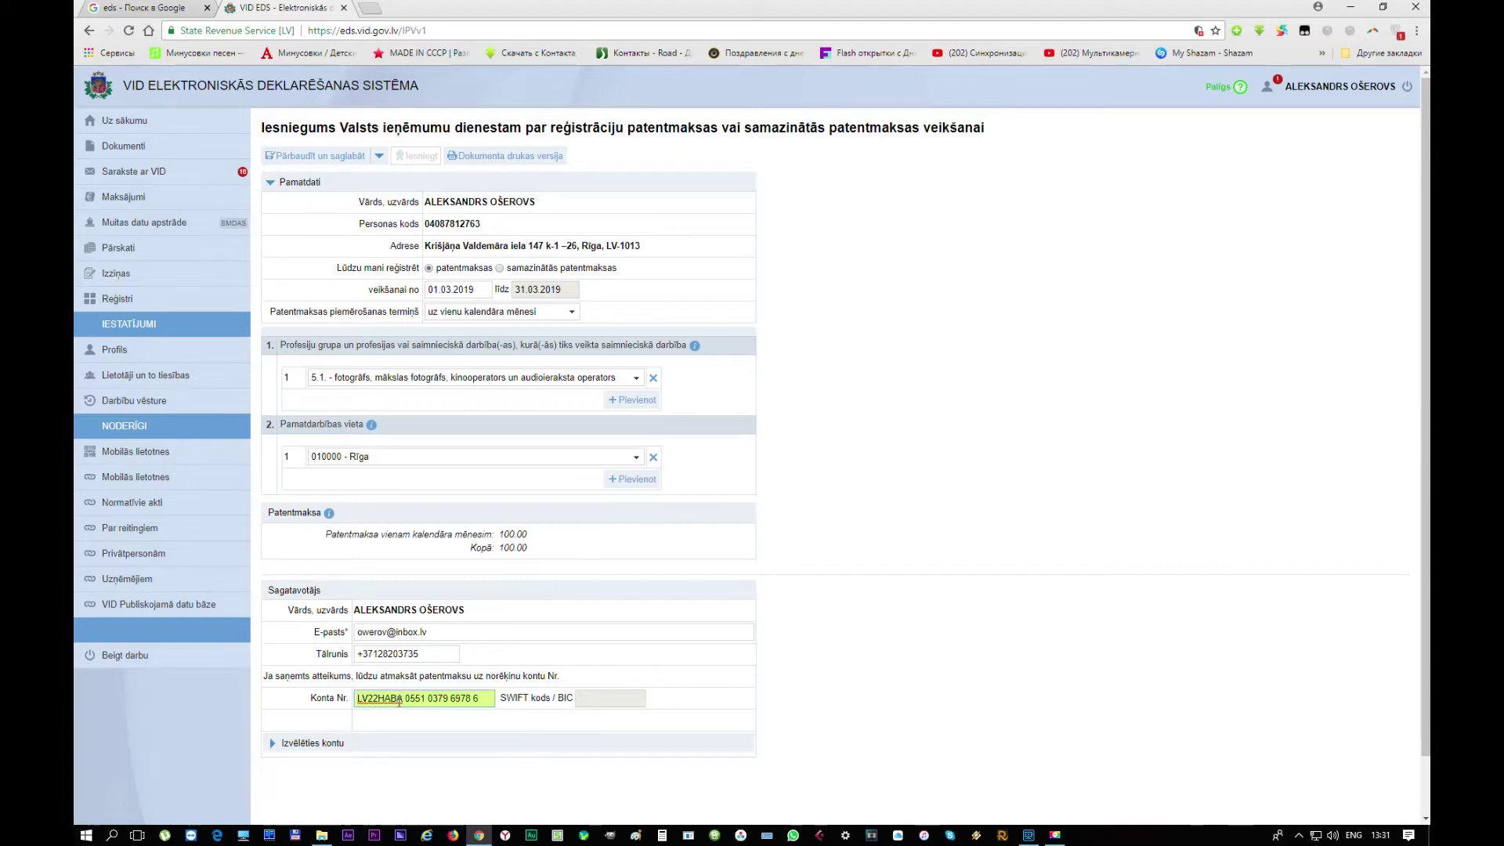
{"action": "left_click", "coordinate": [401, 699]}
{"action": "key", "text": "Delete"}
{"action": "left_click", "coordinate": [425, 699]}
{"action": "key", "text": "Delete"}
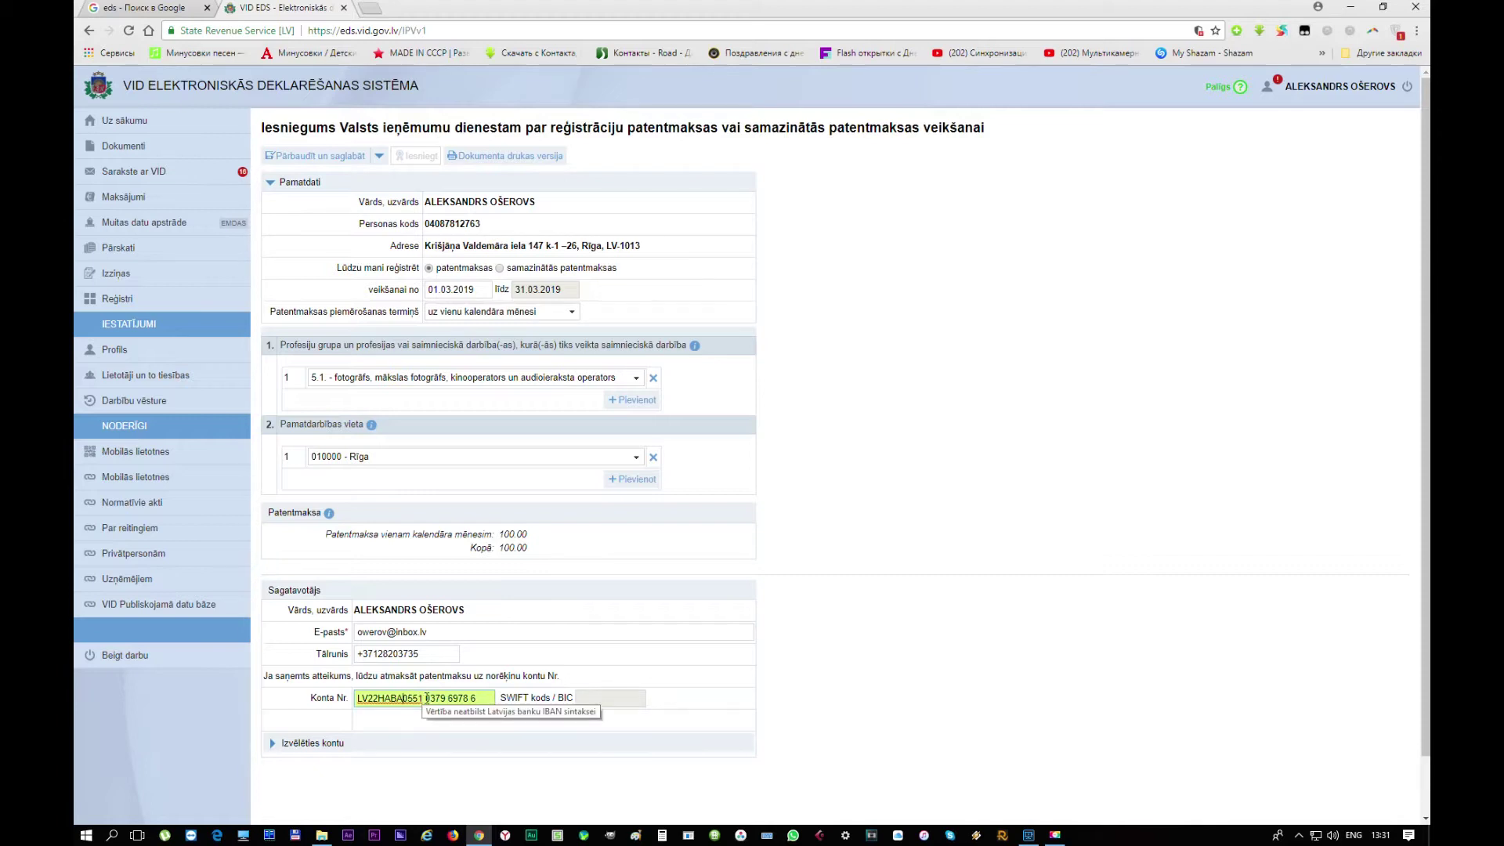
{"action": "left_click", "coordinate": [447, 700]}
{"action": "key", "text": "Delete"}
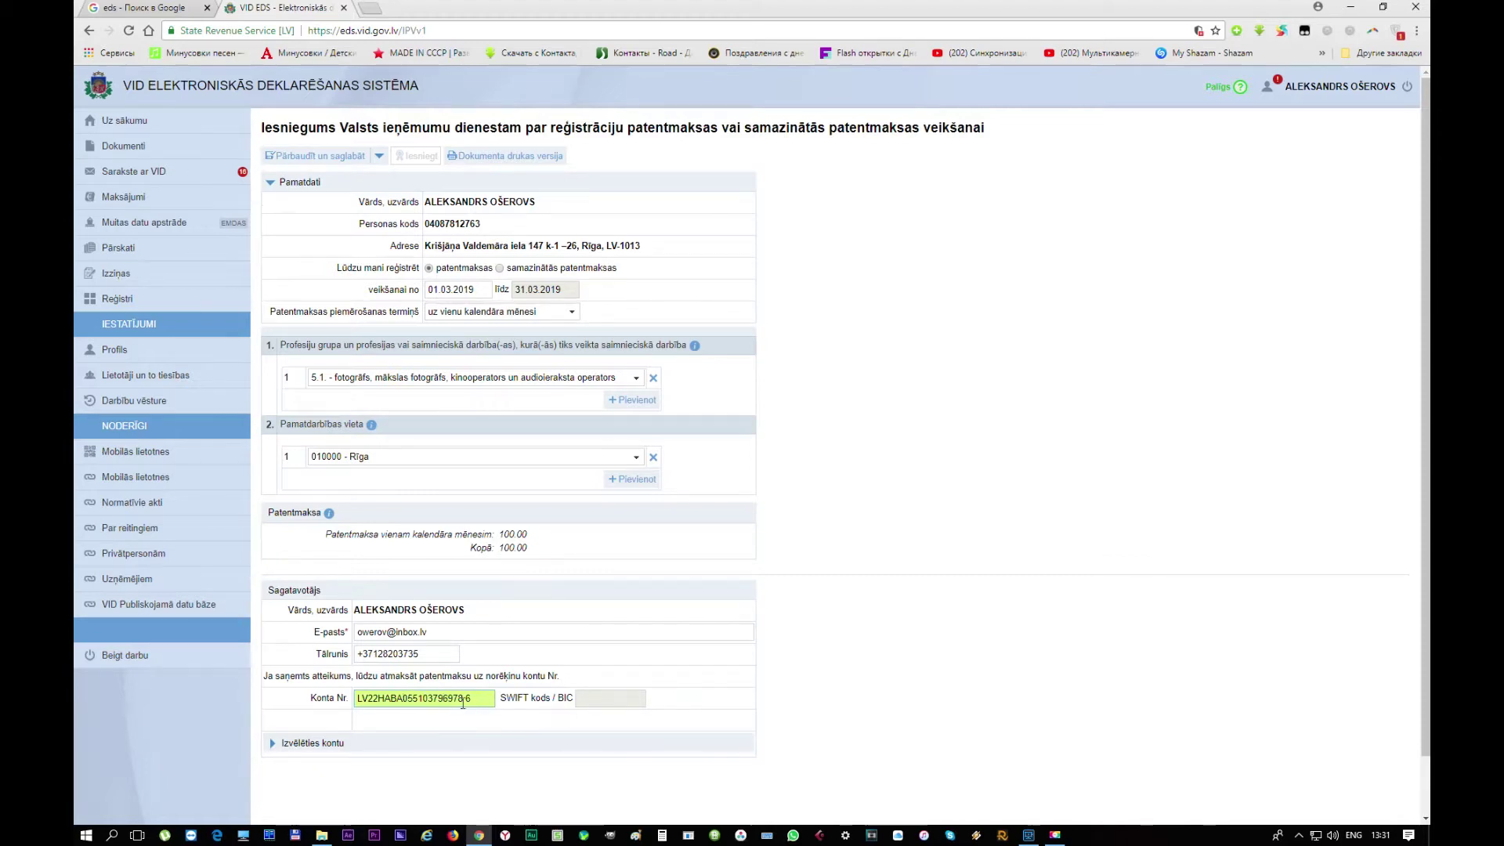
{"action": "left_click", "coordinate": [466, 700]}
{"action": "key", "text": "Delete"}
{"action": "left_click", "coordinate": [526, 726]}
- Review the completed patent fee application, then check and save it
{"action": "scroll", "coordinate": [526, 726], "scroll_direction": "down", "scroll_amount": 1}
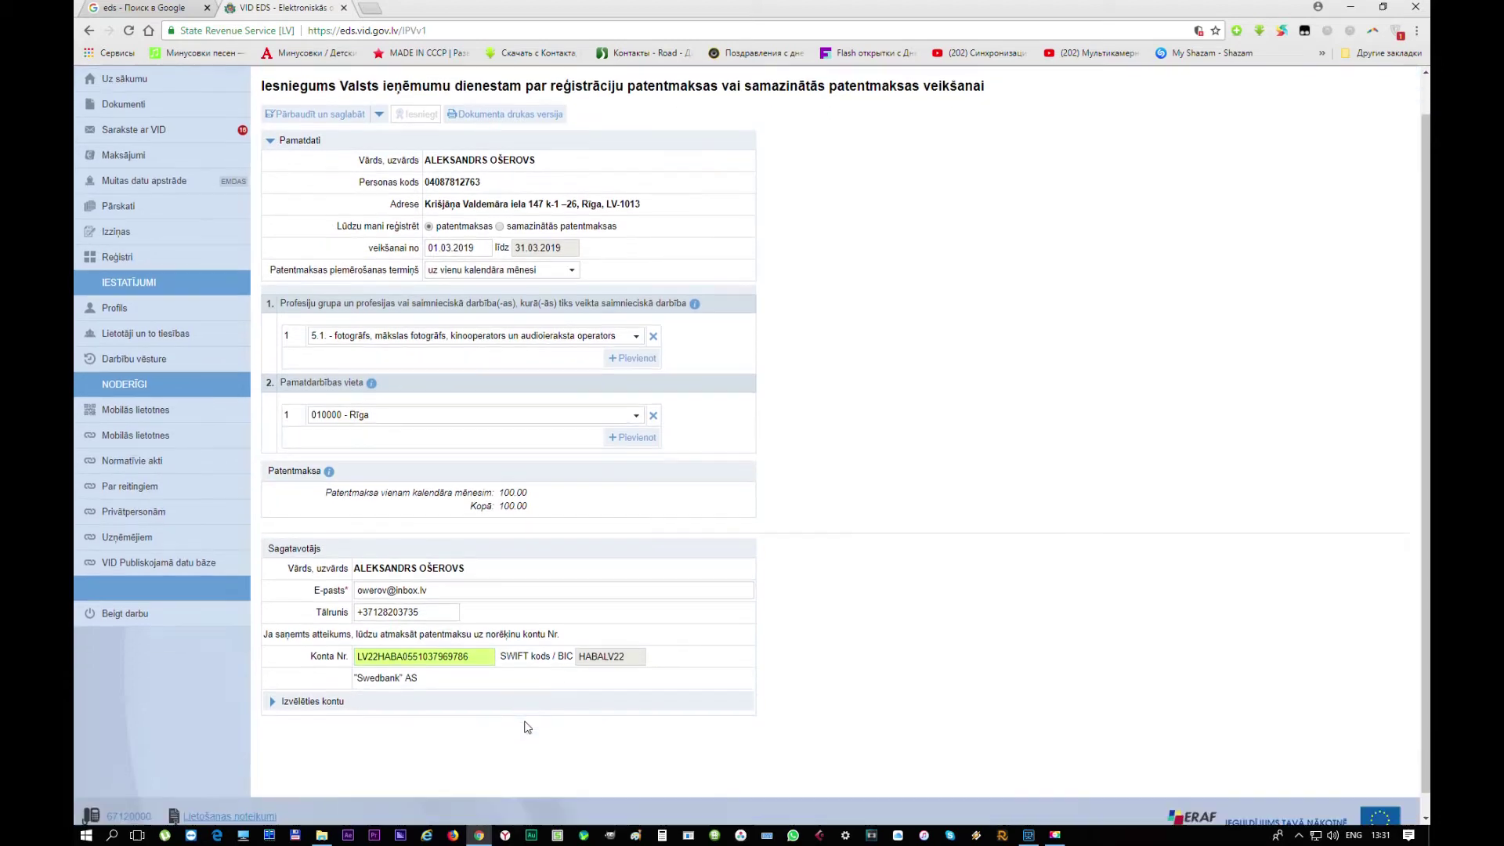
{"action": "scroll", "coordinate": [471, 627], "scroll_direction": "up", "scroll_amount": 1}
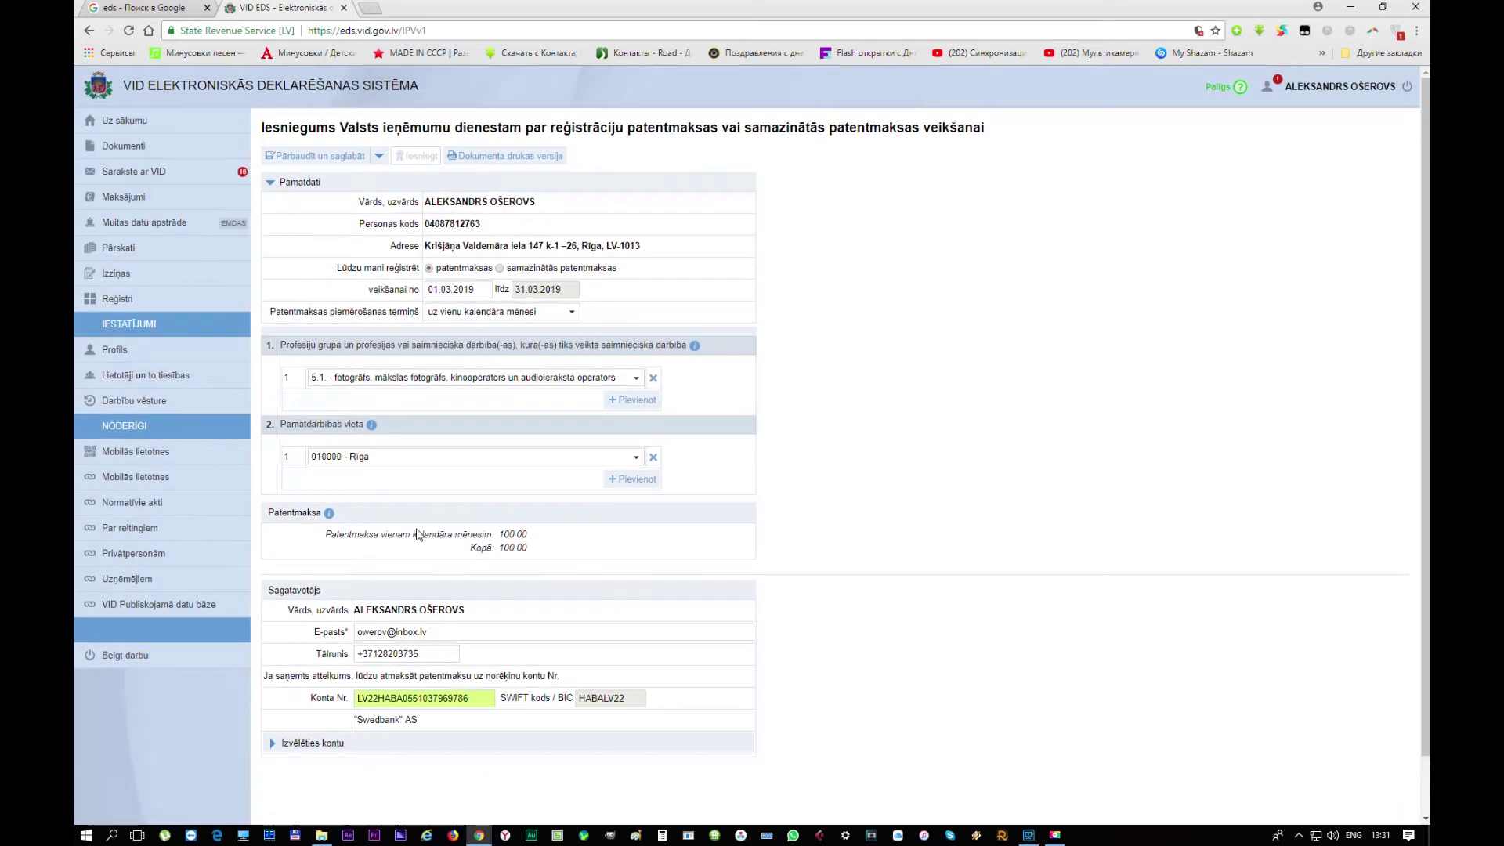
{"action": "left_click", "coordinate": [329, 157]}
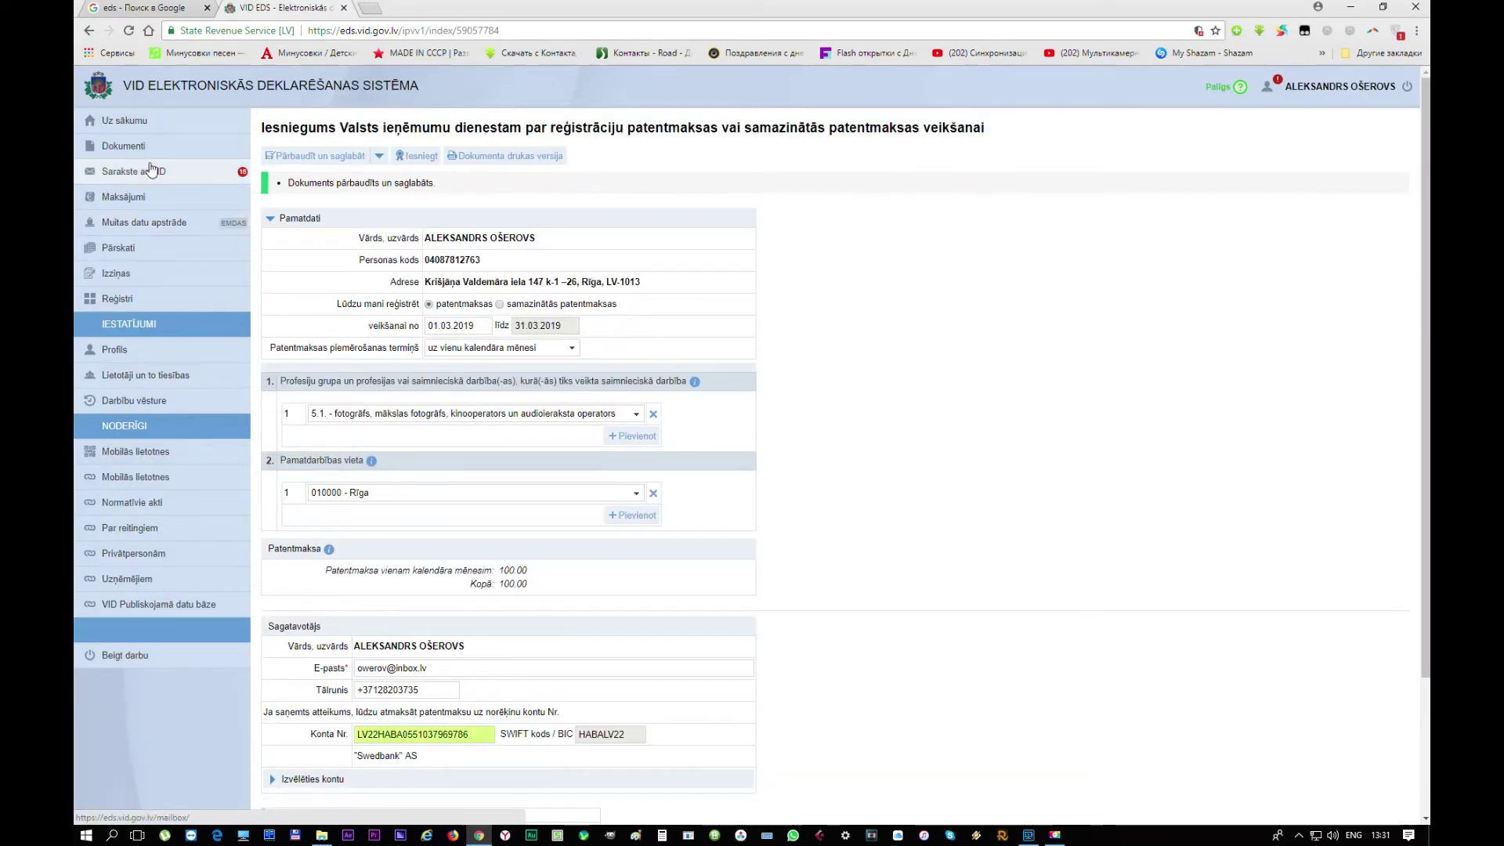
- Reopen the saved patent fee application from the documents list to view its submit option, and return to the list
{"action": "left_click", "coordinate": [142, 151]}
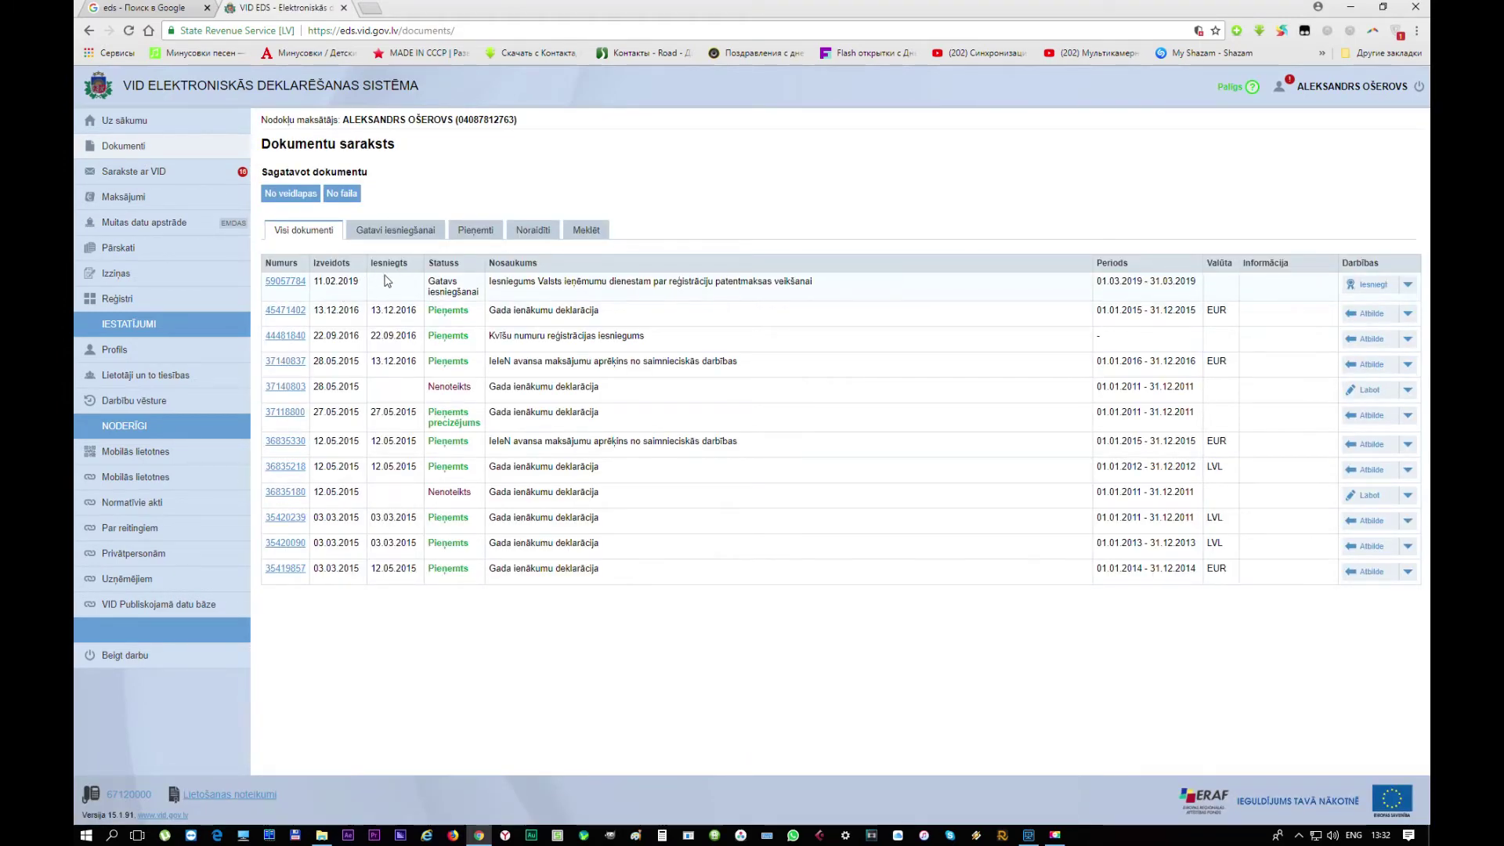
{"action": "left_click", "coordinate": [293, 284]}
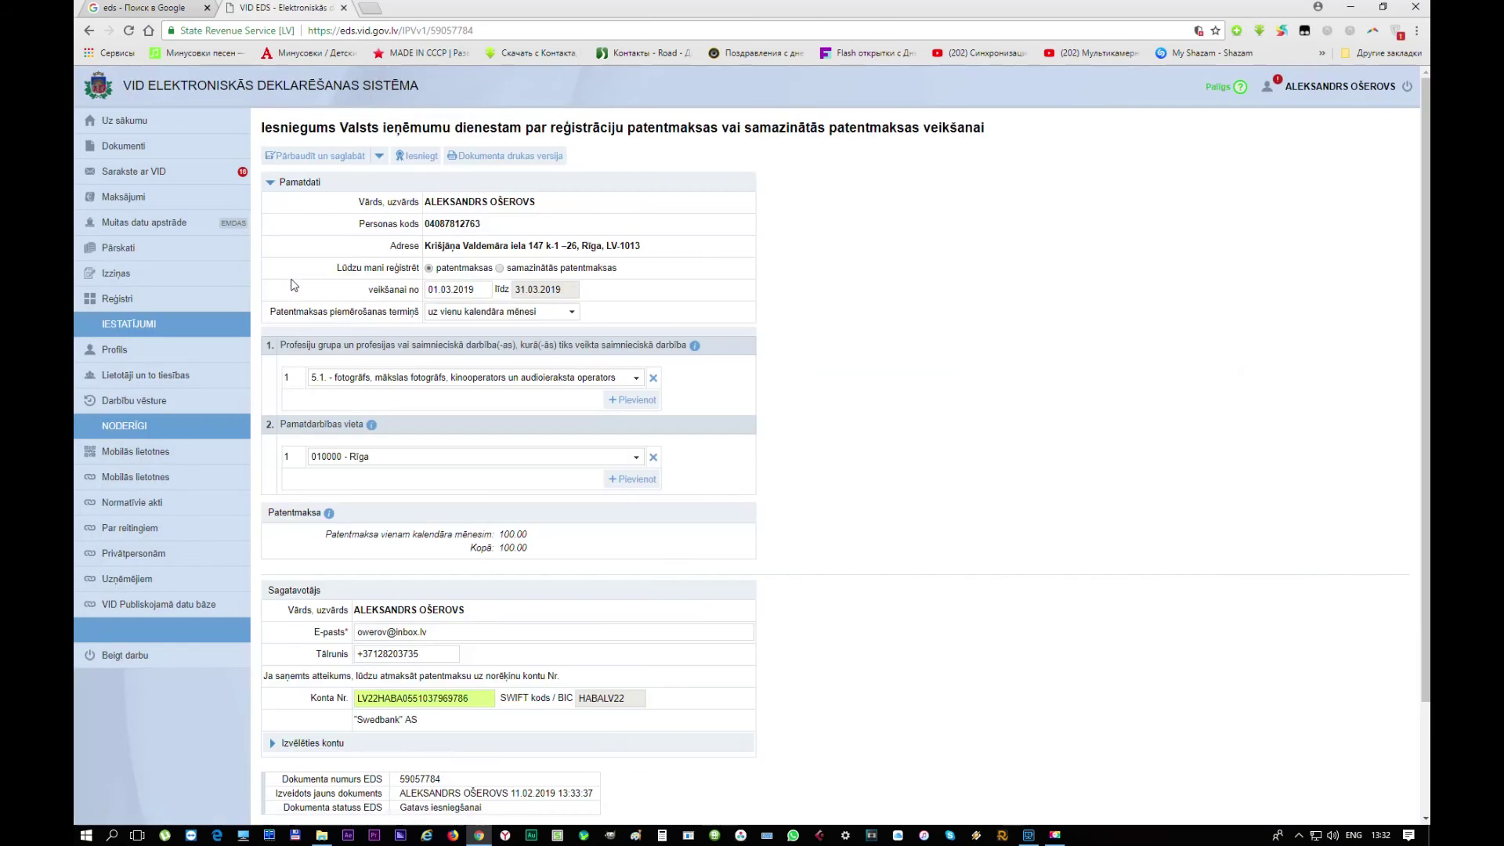
{"action": "left_click", "coordinate": [417, 155]}
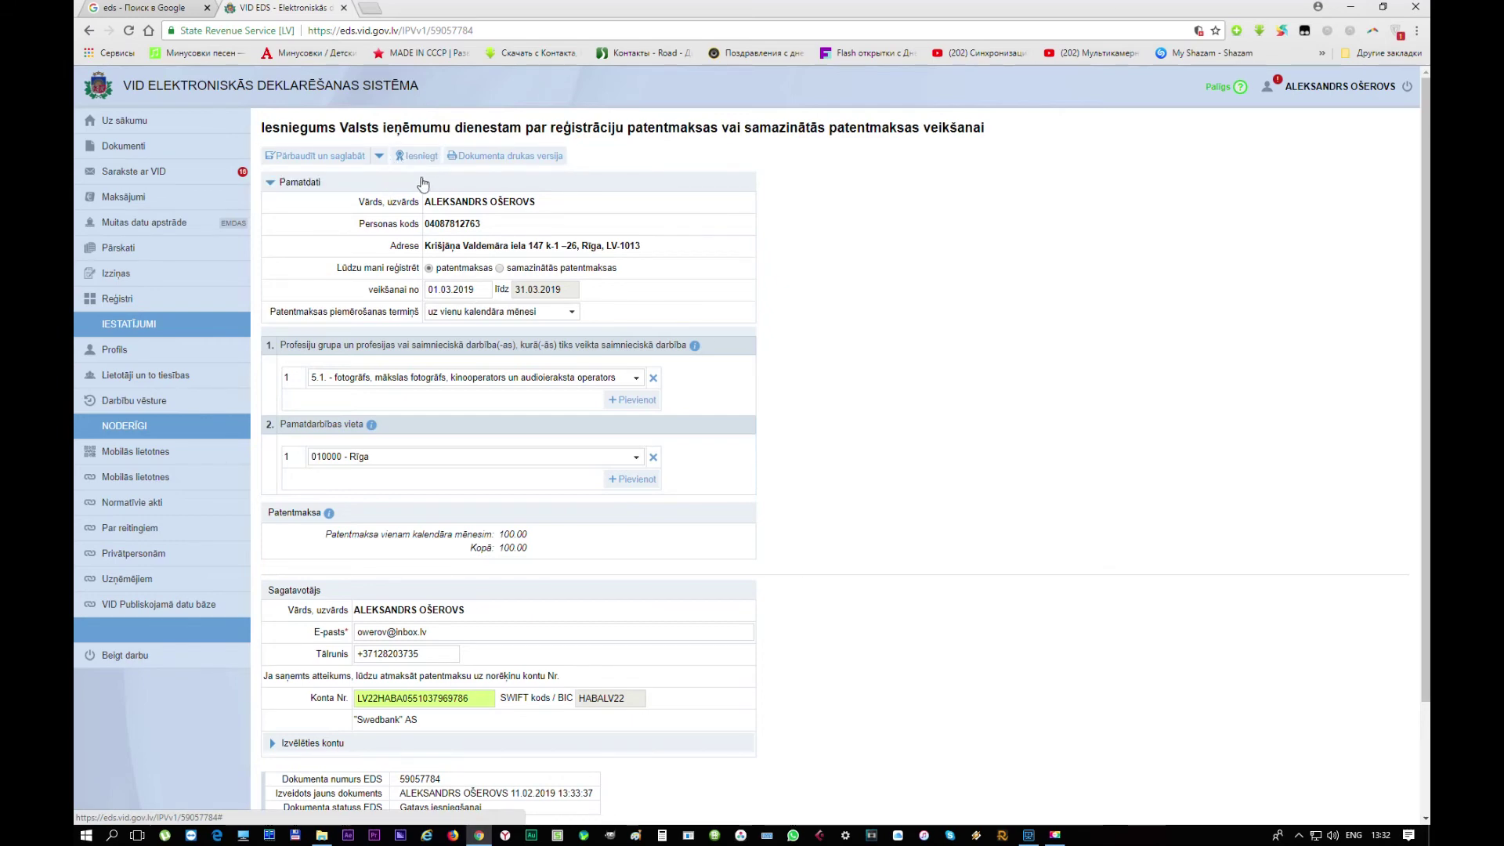
{"action": "left_click", "coordinate": [100, 149]}
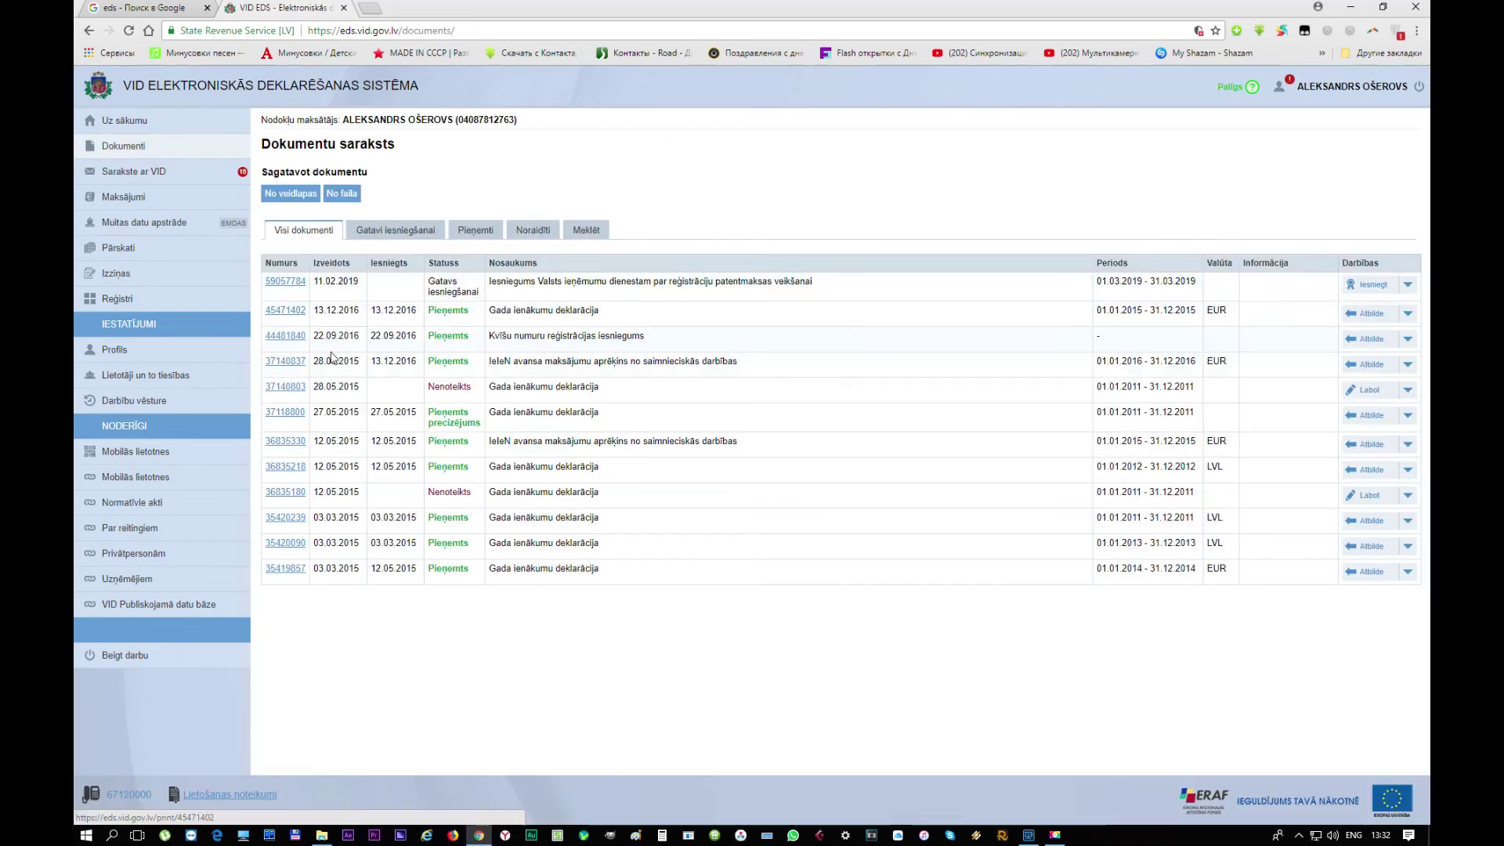